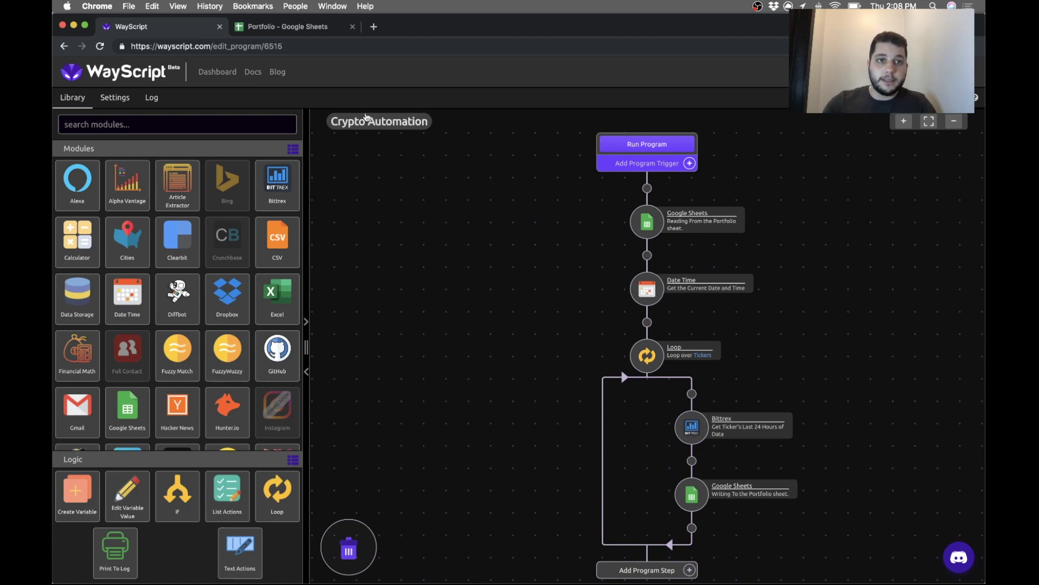
Review the USD-BSV ticker cell in the Portfolio spreadsheet.
left_click(275, 26)
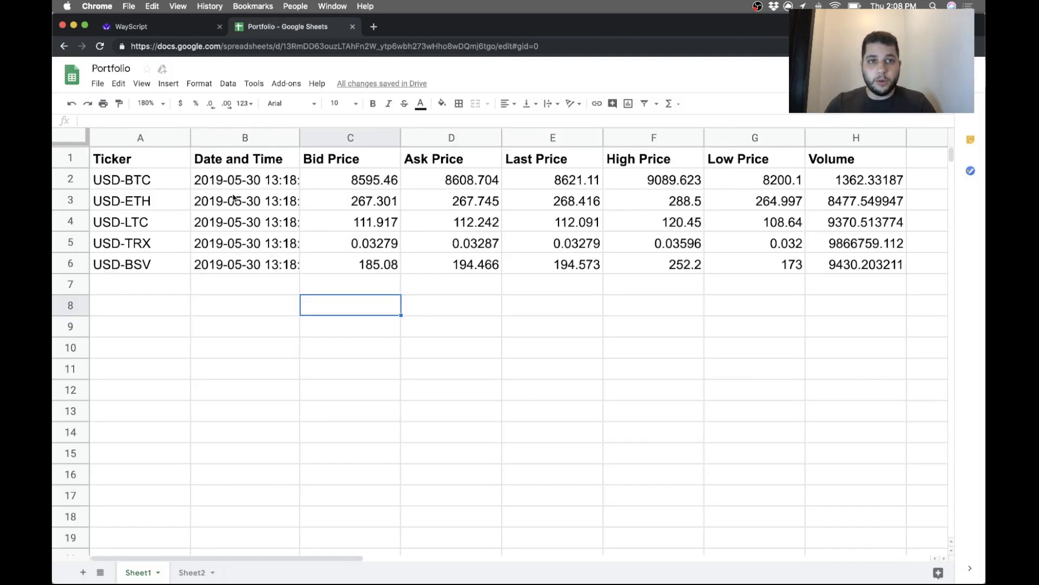
left_click(124, 265)
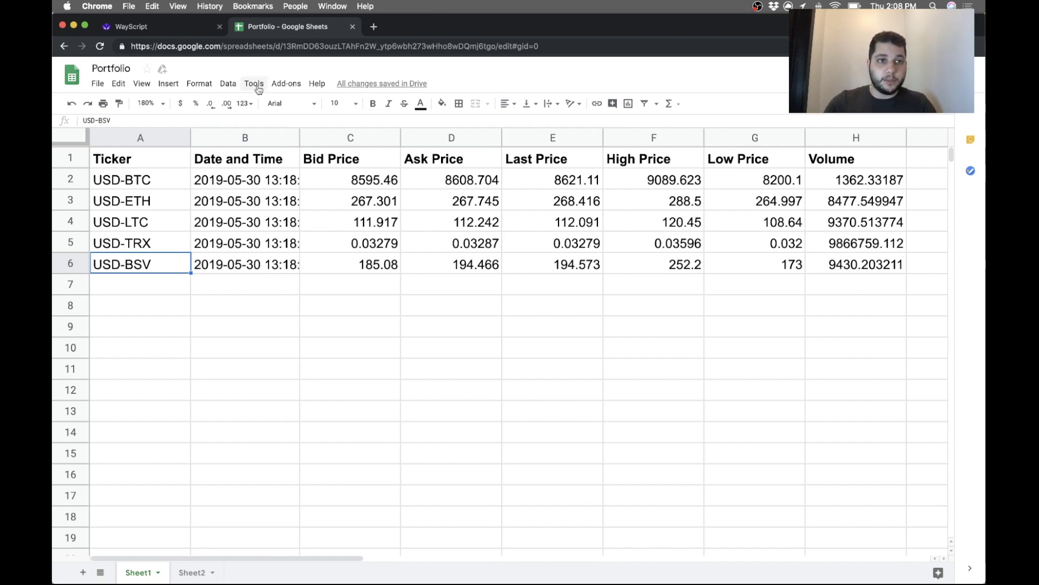
left_click(154, 26)
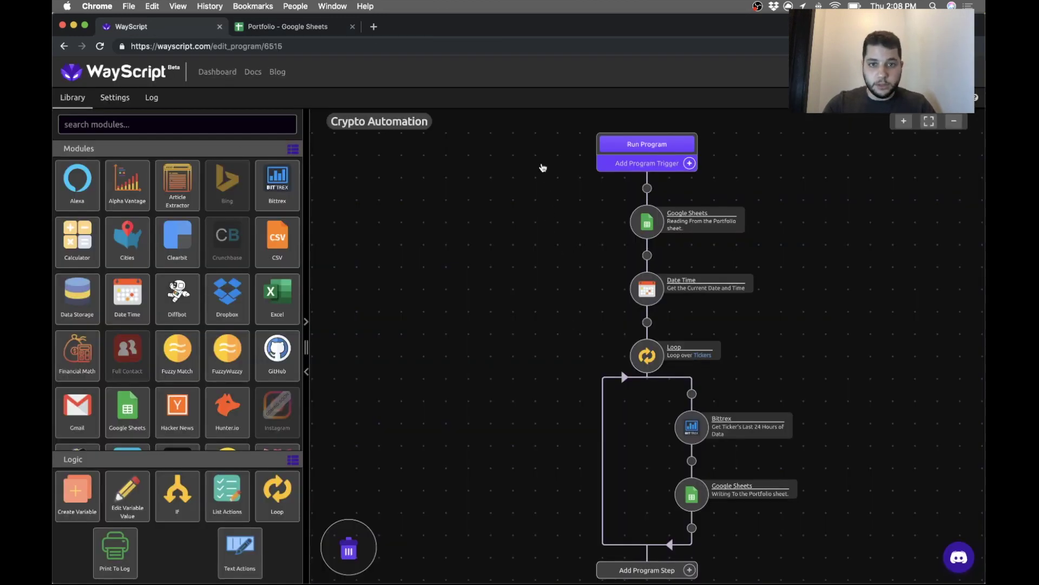
Select all Crypto Automation steps, drop them on the trash can, and confirm deletion.
left_click_drag(526, 180, 781, 568)
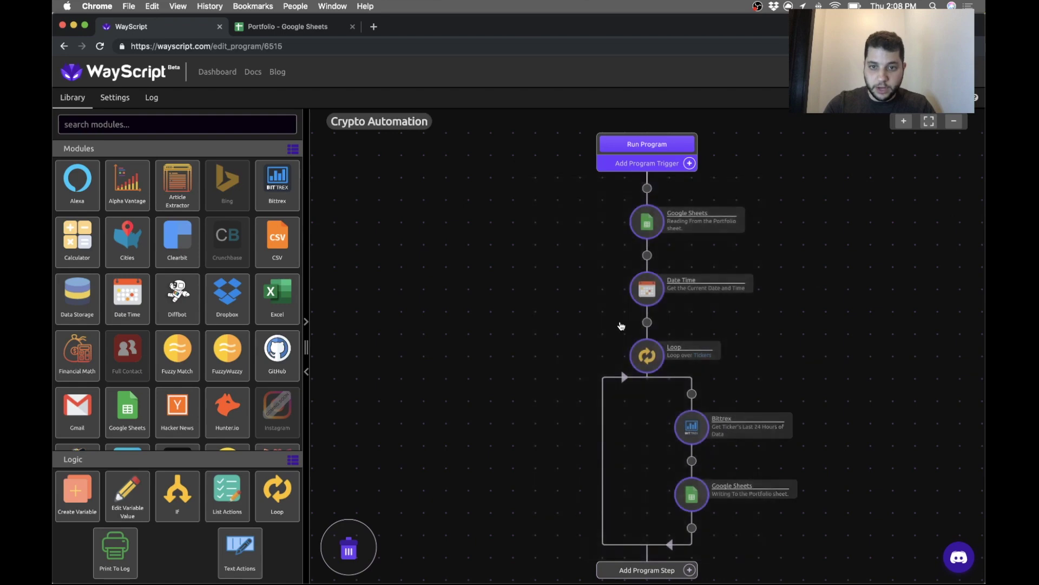
left_click_drag(650, 220, 349, 551)
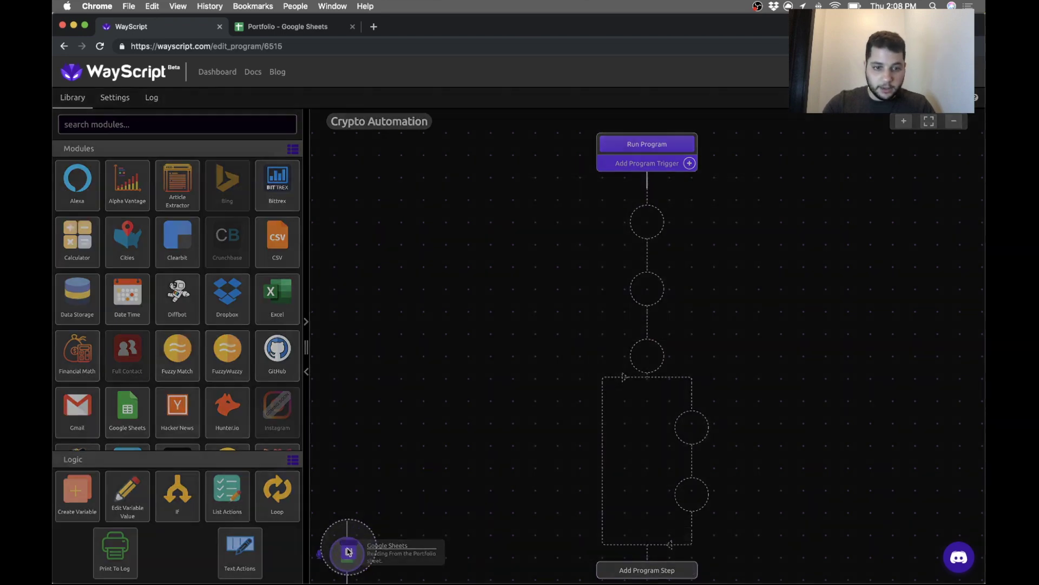
left_click(588, 356)
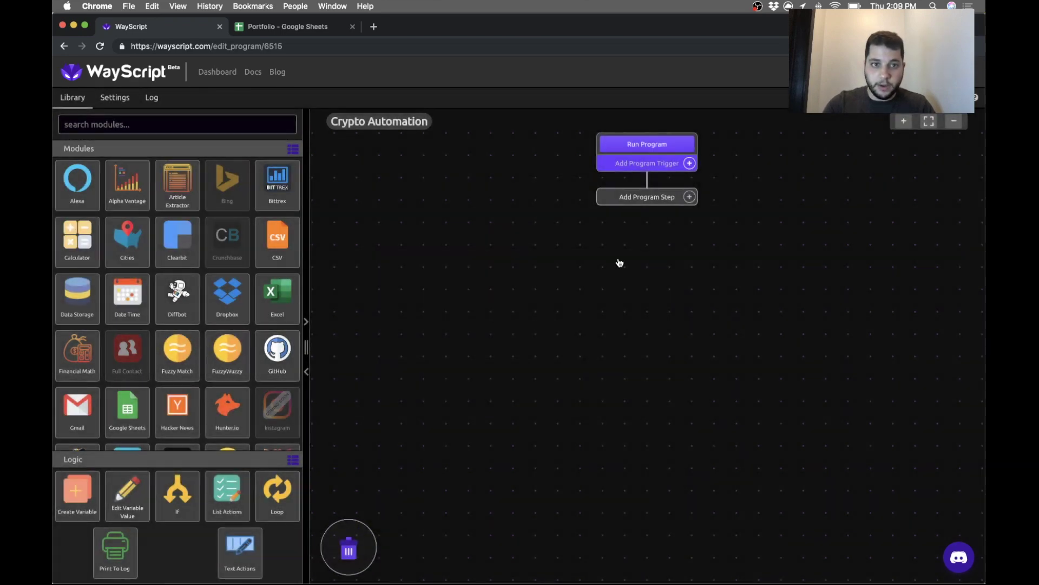
Clear the date and price data in range B1:H6 of the Portfolio sheet.
left_click(288, 26)
left_click(230, 163)
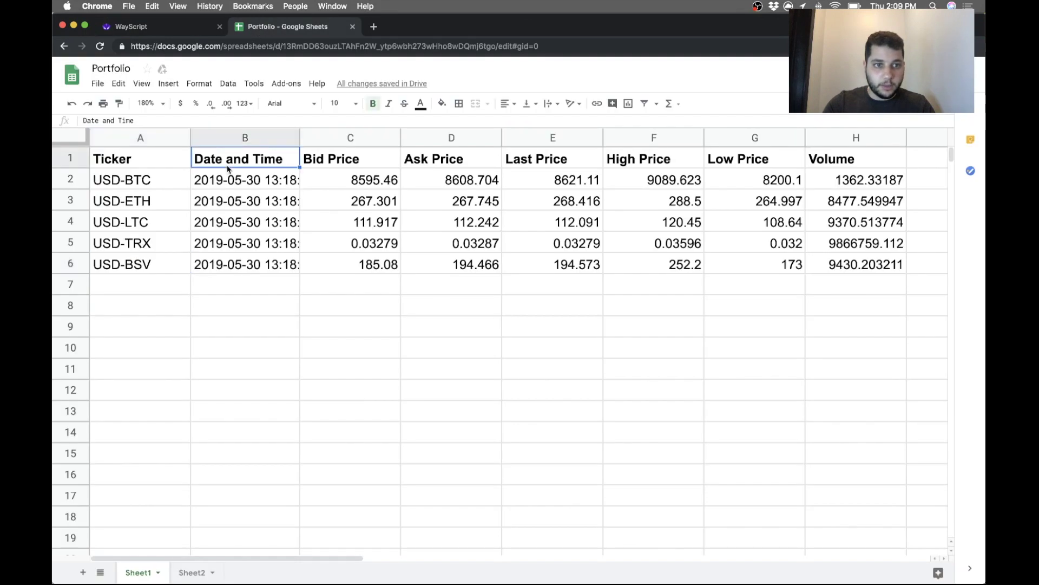
left_click(879, 268, "shift")
key("Delete")
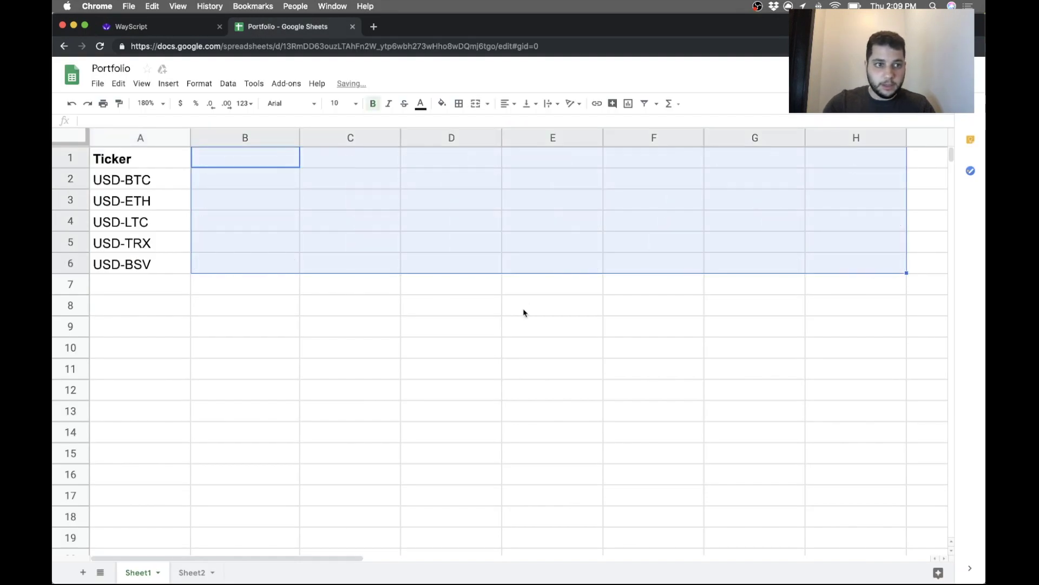
left_click(527, 313)
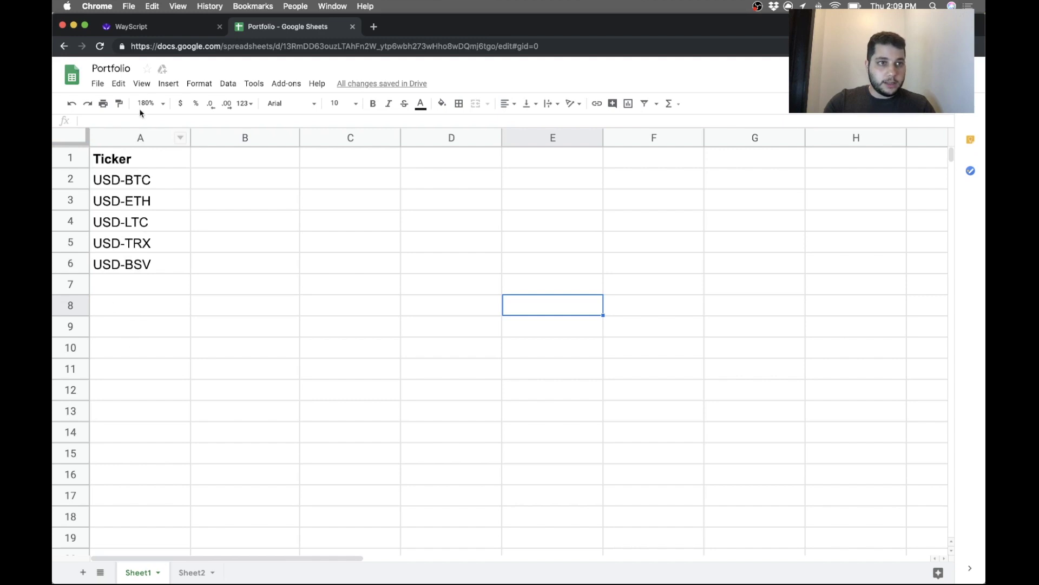
left_click(144, 27)
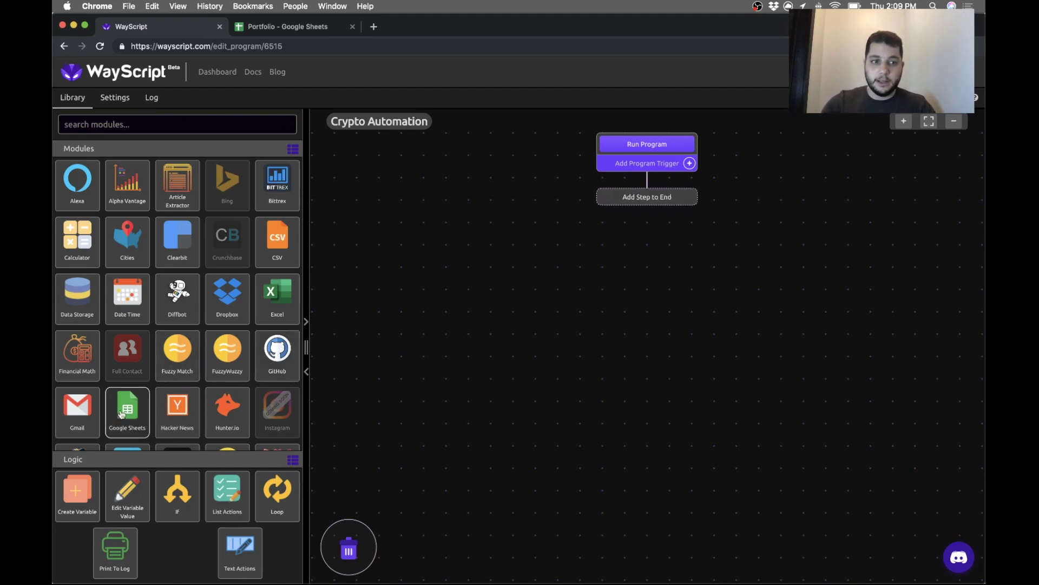
Add a Google Sheets step reading Portfolio into a 'Tickers' column, ignoring headers.
mouse_move(127, 409)
left_mouse_down()
mouse_move(649, 189)
mouse_move(647, 197)
left_mouse_up()
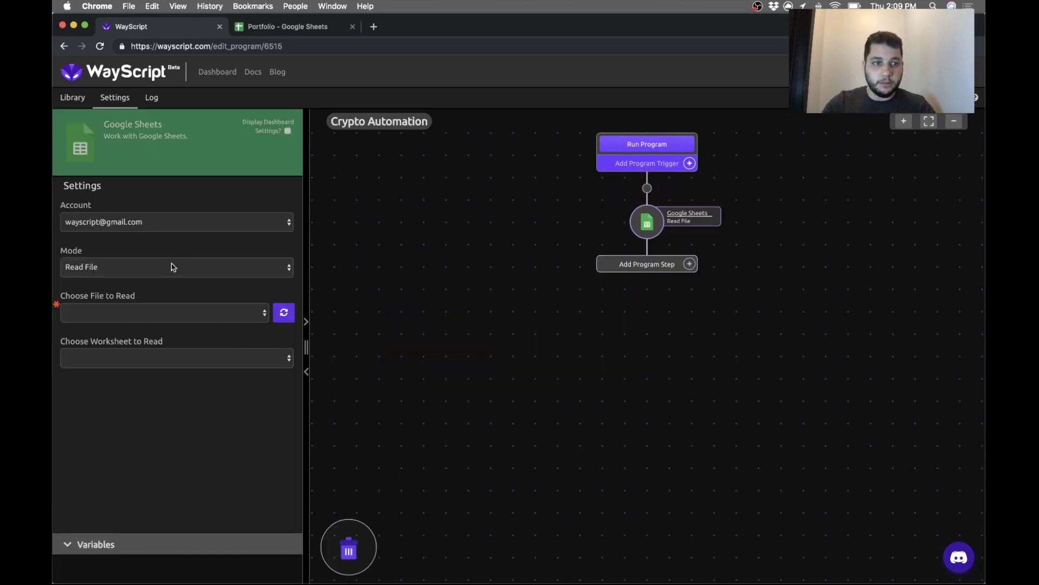
left_click(108, 313)
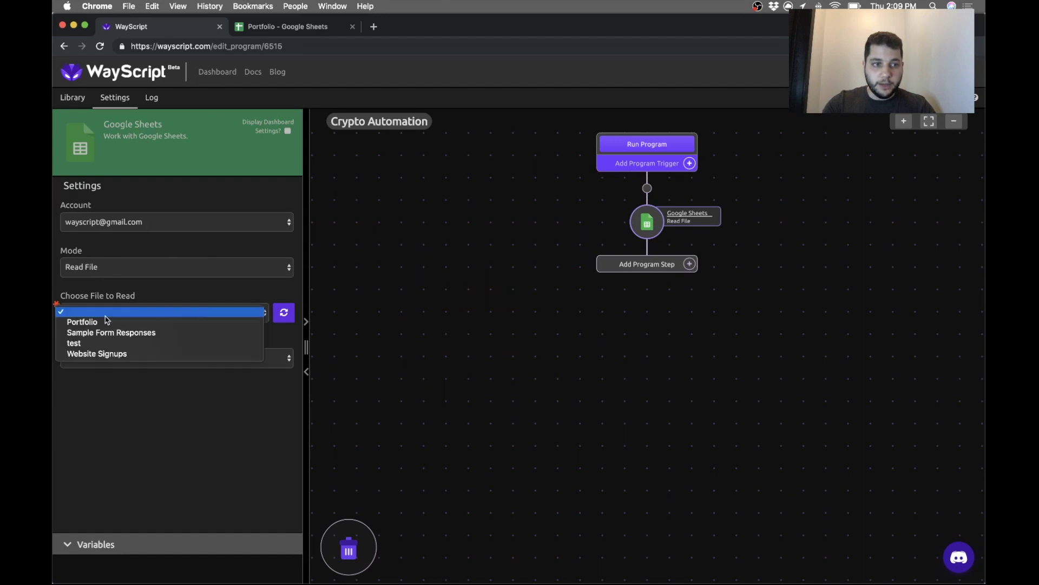
left_click(101, 323)
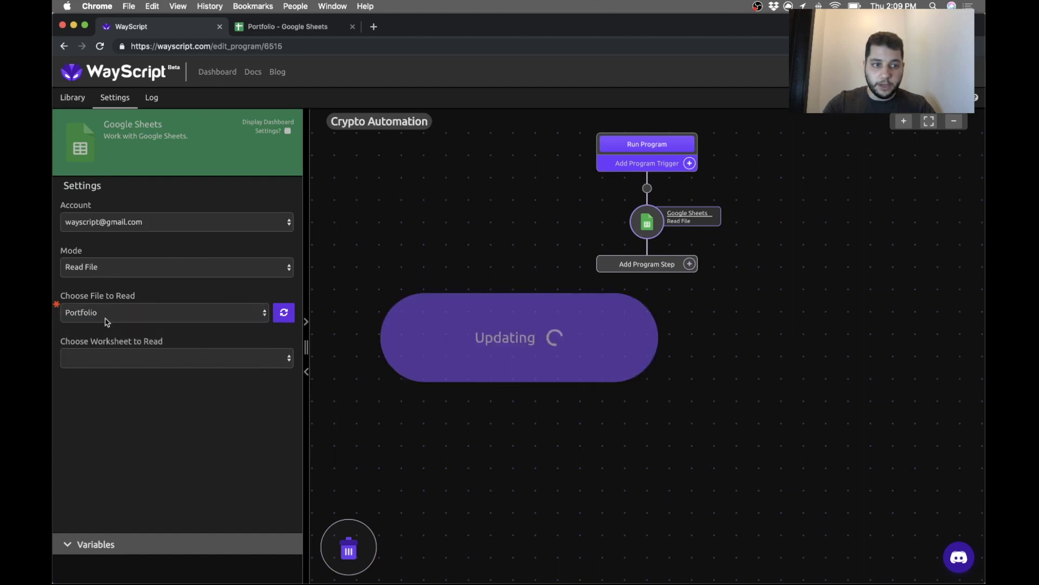
scroll(133, 374, "down", 3)
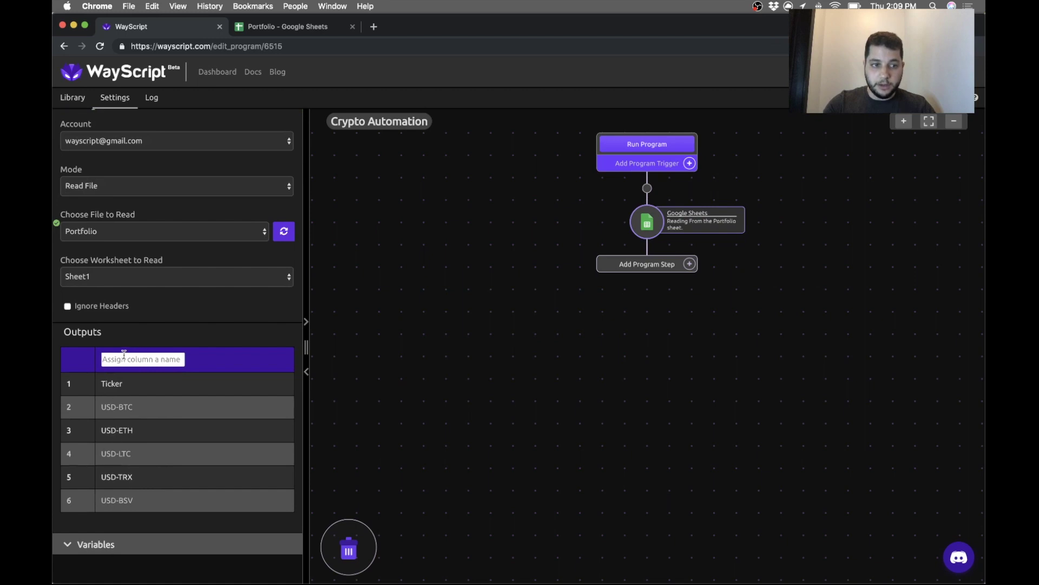
left_click(124, 359)
type("Tickers")
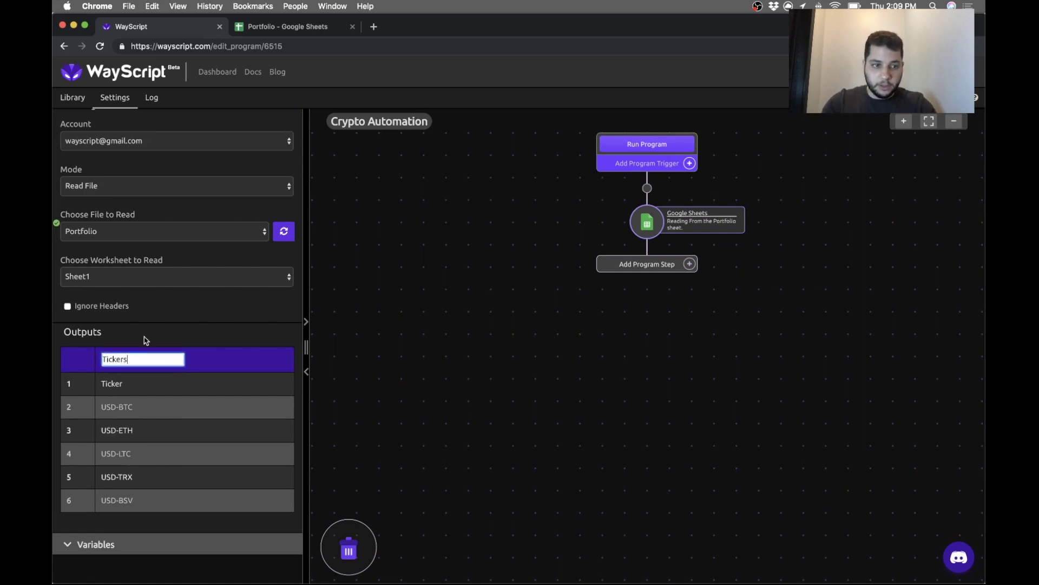
key("Return")
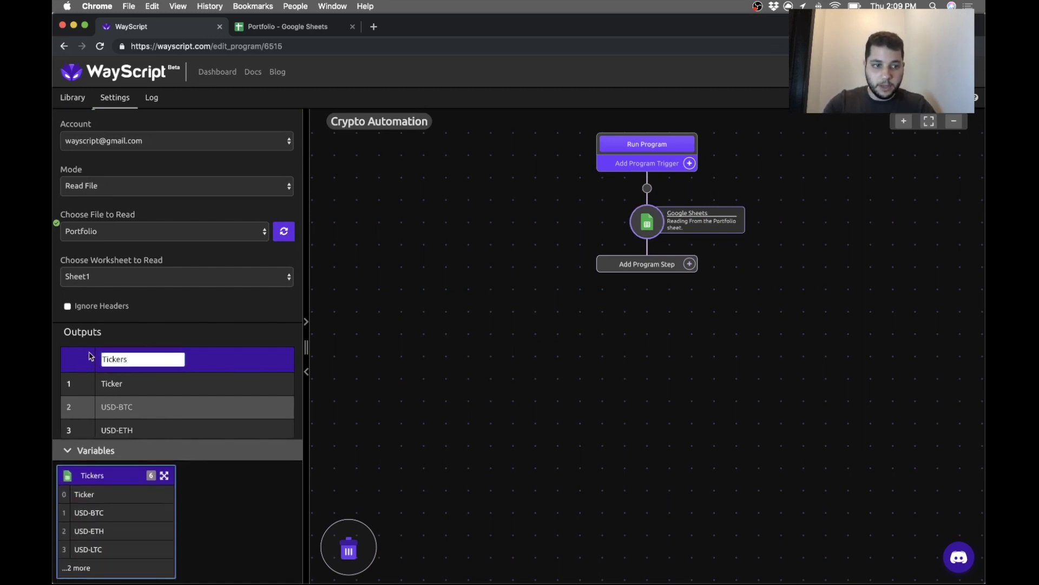
left_click(67, 306)
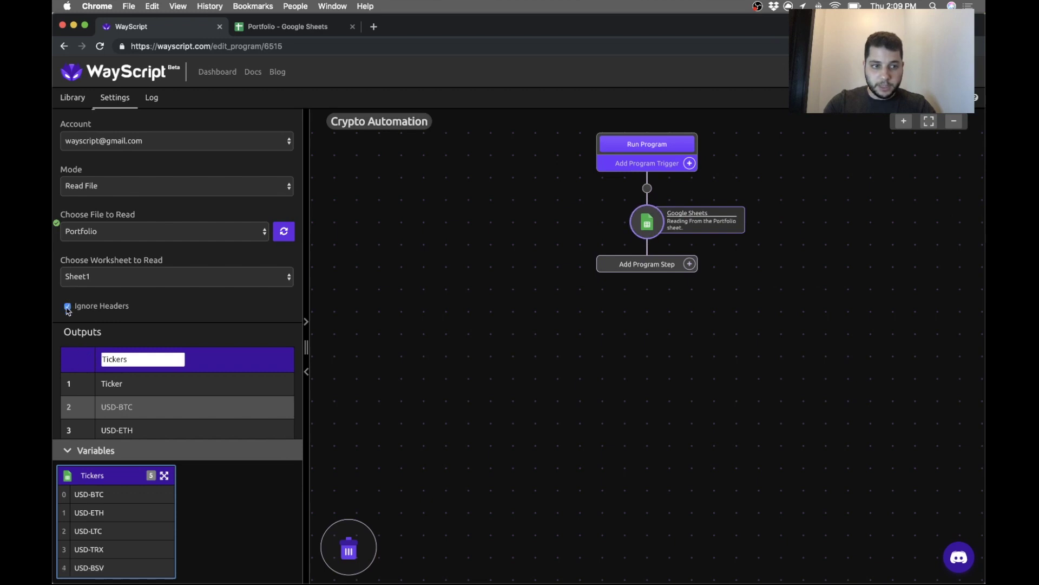
left_click(276, 26)
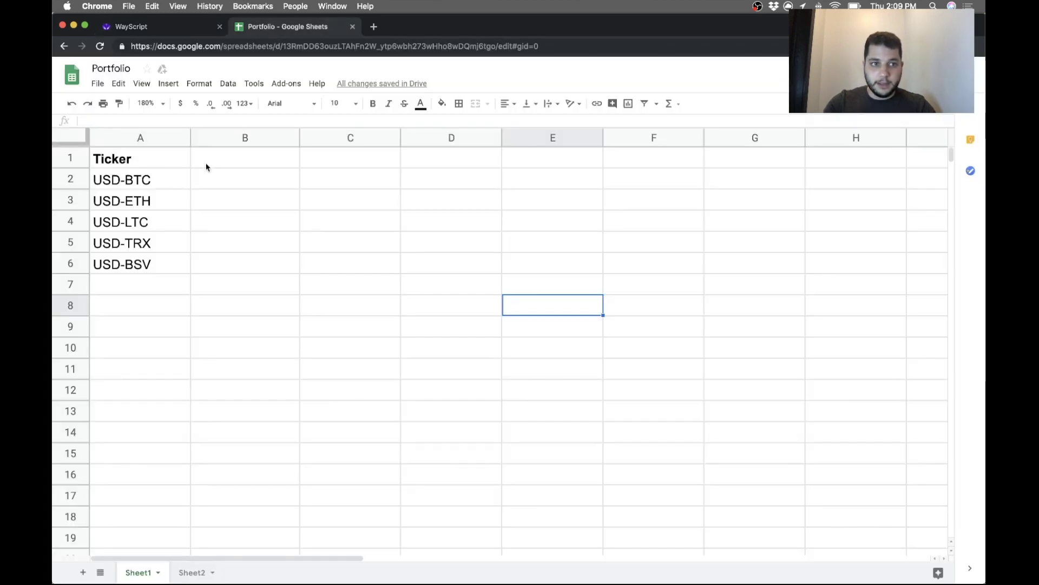
left_click(131, 26)
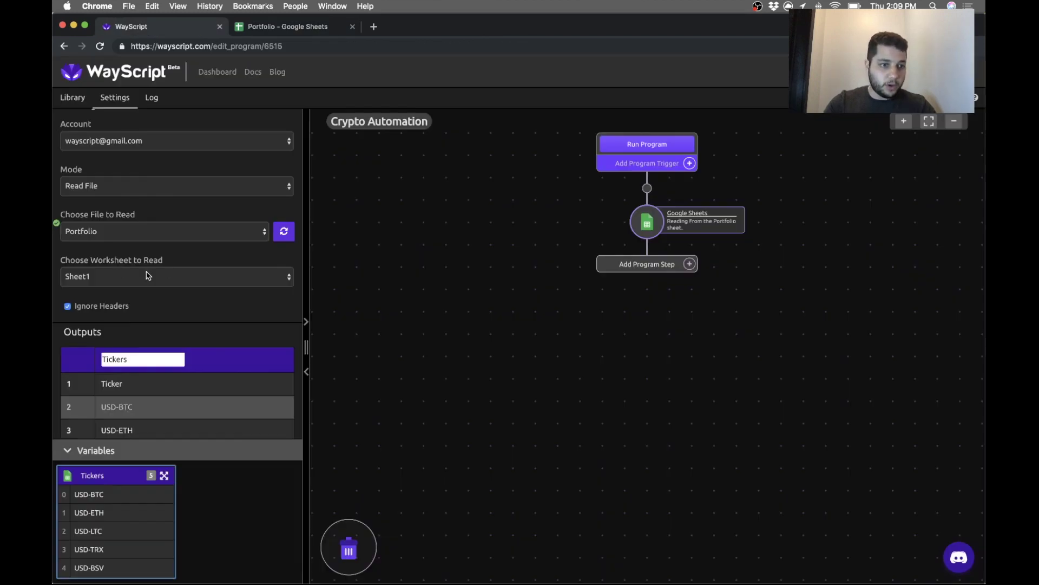
left_click(73, 98)
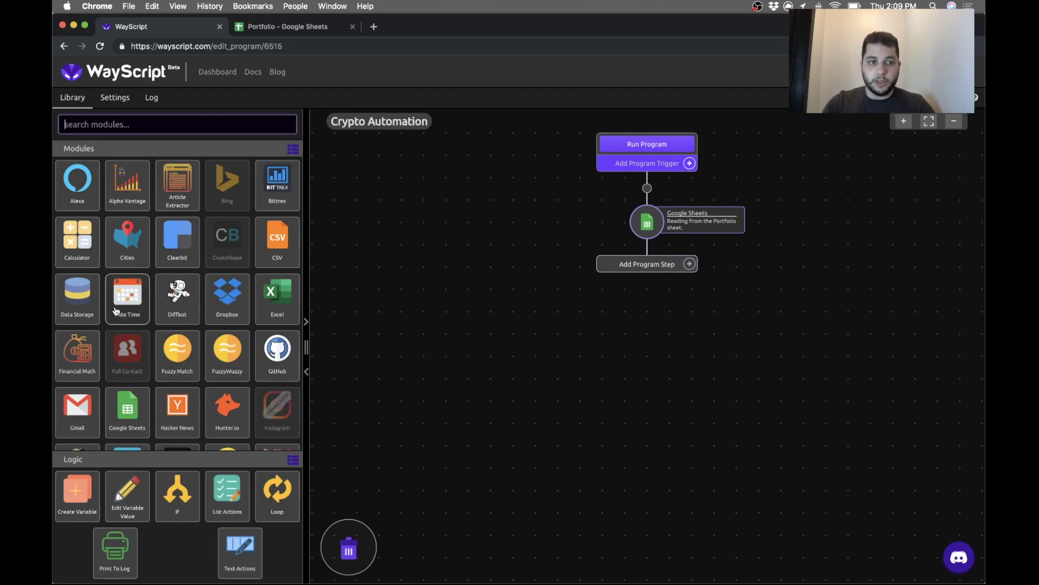
Add a Date Time step outputting the current date and time, followed by a Loop step.
left_click_drag(117, 309, 647, 264)
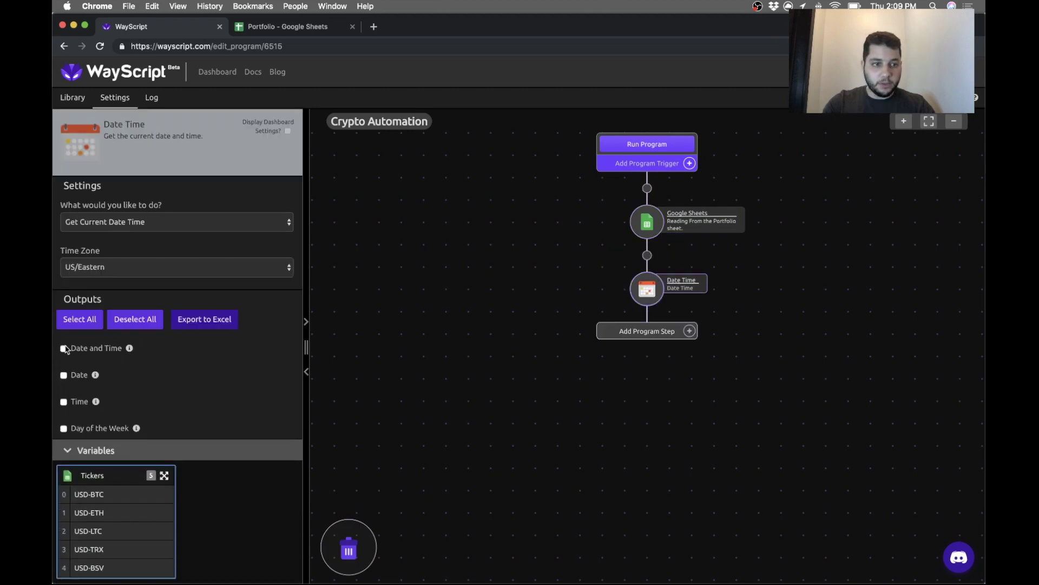
left_click(63, 347)
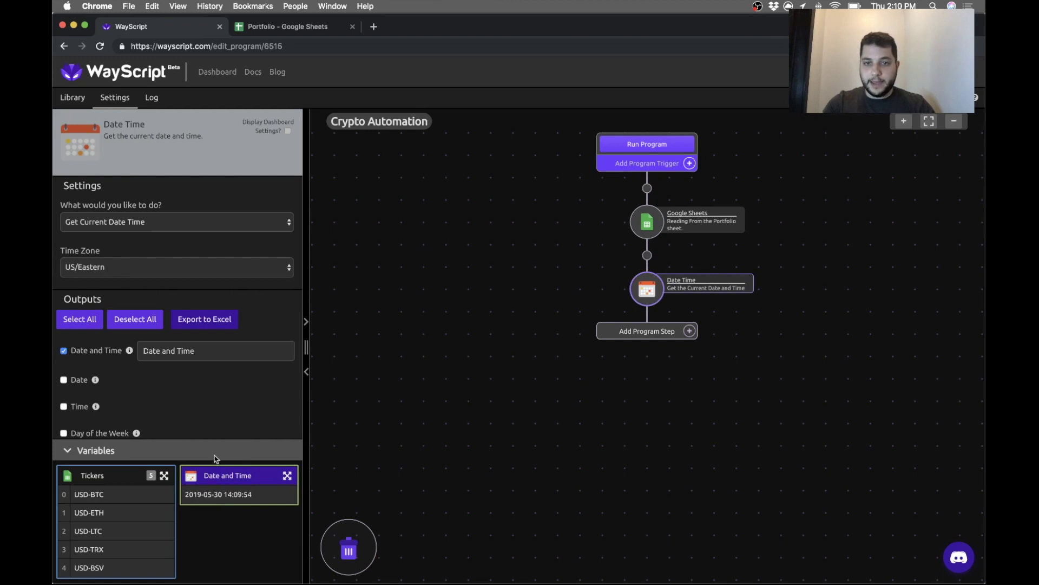
left_click(72, 98)
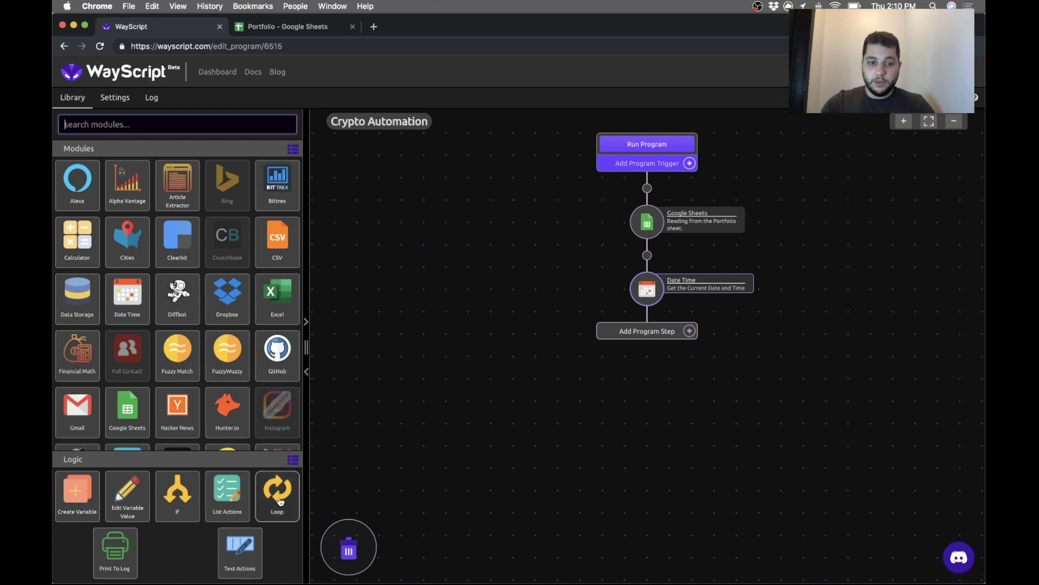
mouse_move(278, 494)
left_mouse_down()
mouse_move(646, 349)
mouse_move(646, 333)
left_mouse_up()
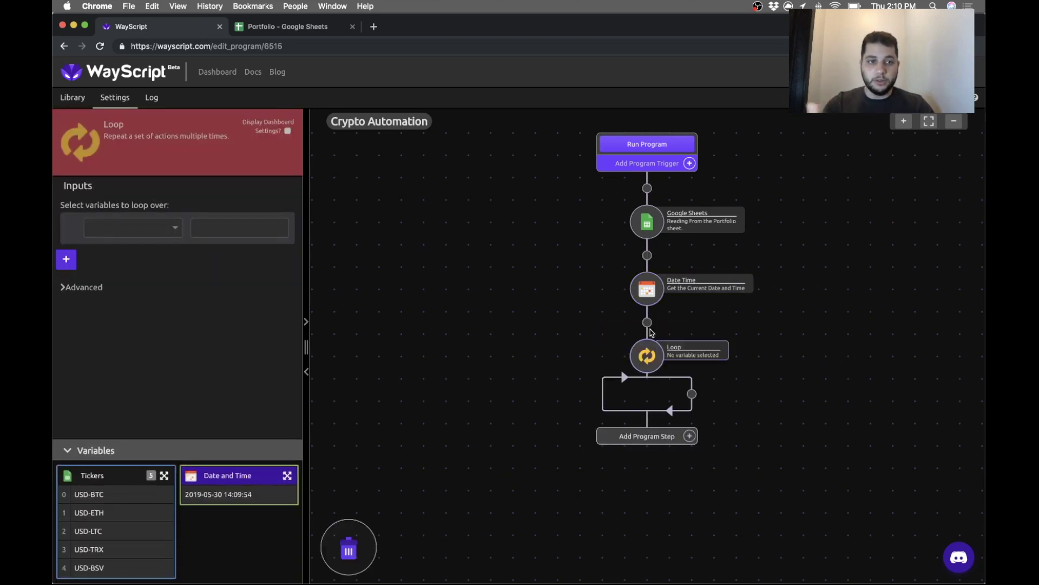
Loop over Tickers with each item named 'Ticker', and place a Bittrex step inside.
left_click(130, 225)
left_click(129, 252)
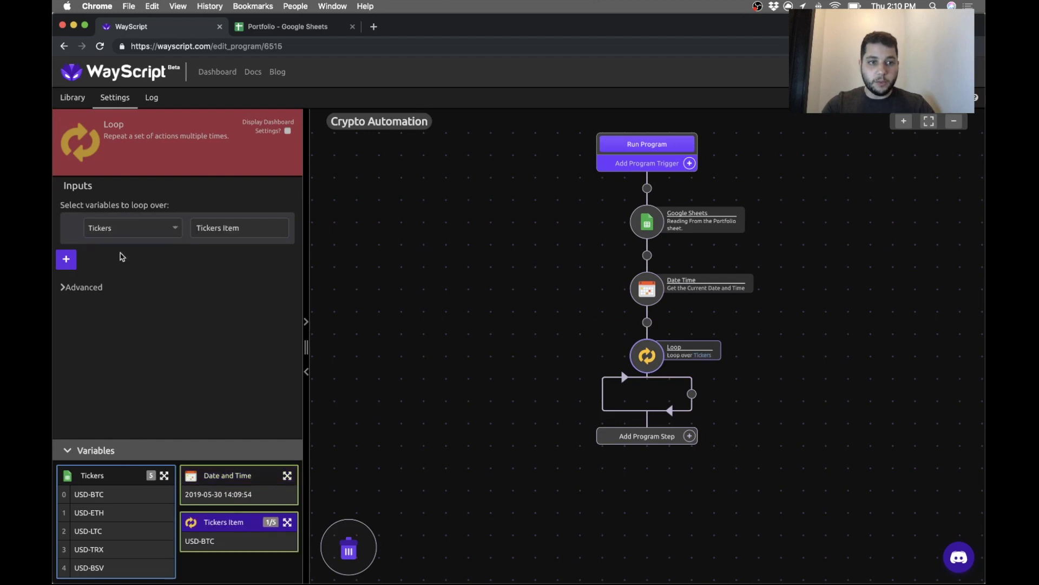
left_click_drag(258, 231, 216, 230)
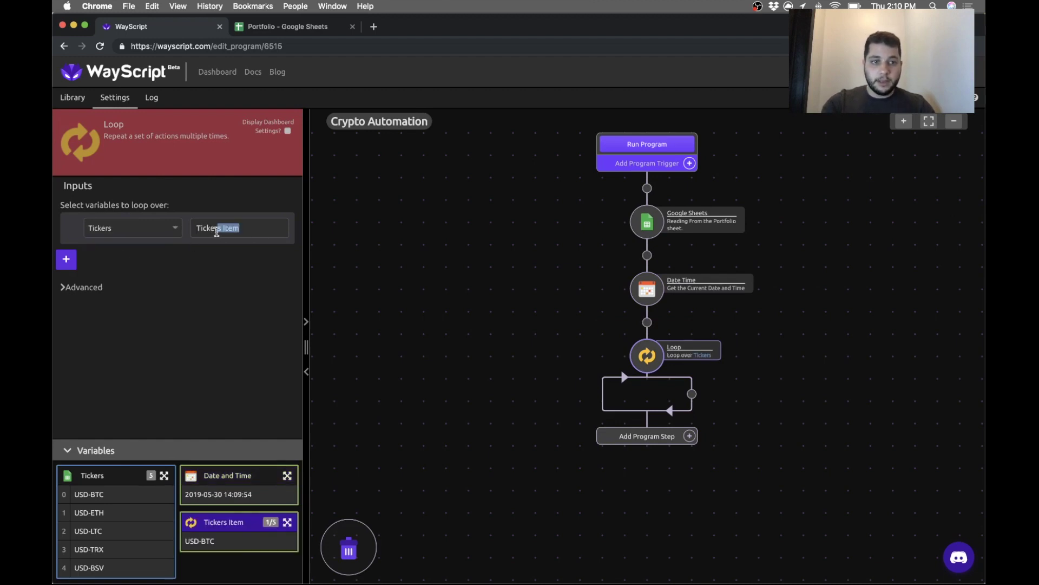
key("BackSpace")
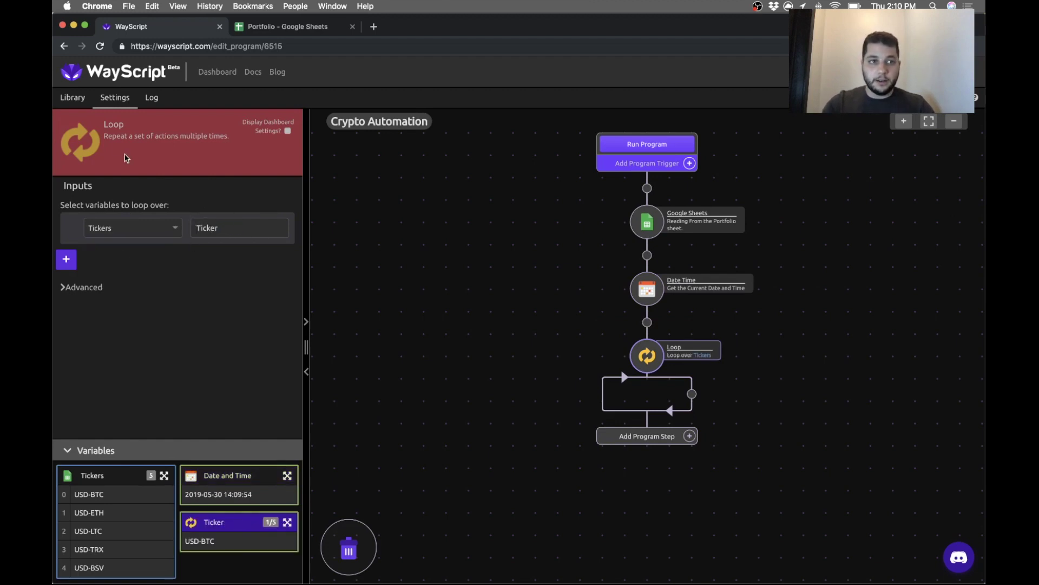
left_click(72, 98)
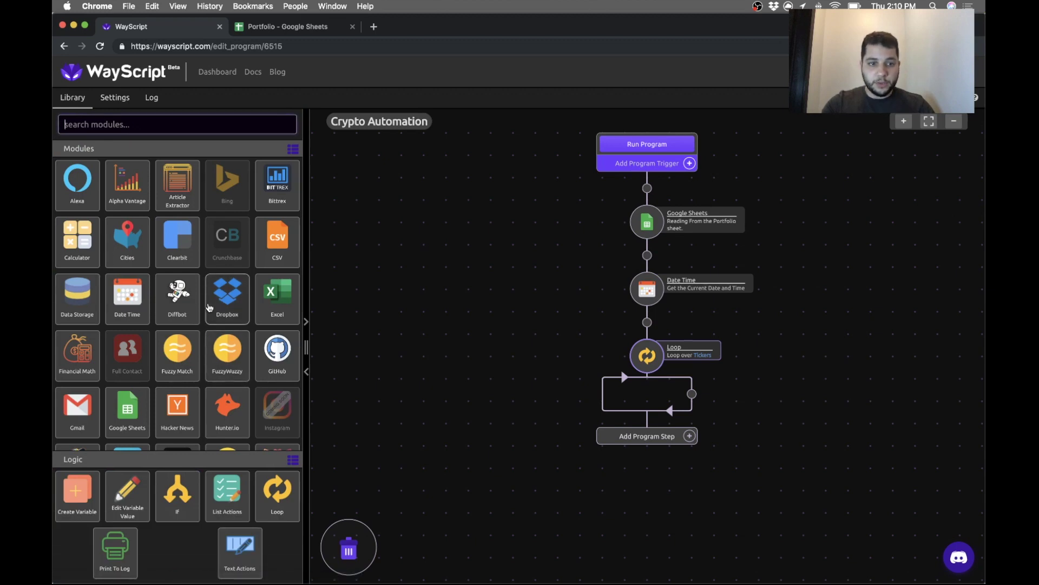
left_click_drag(277, 183, 692, 396)
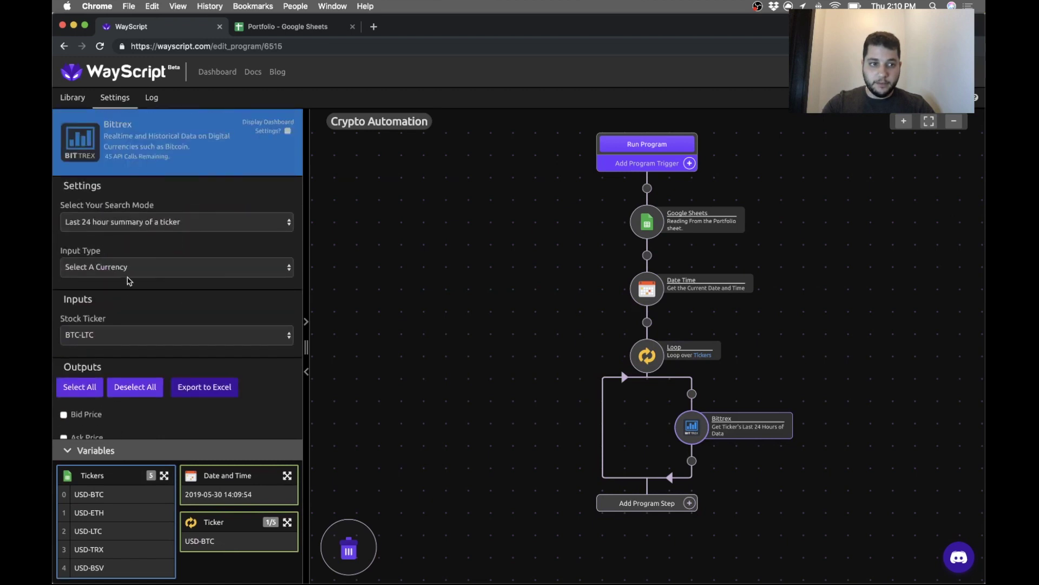
Set the Bittrex input type to custom list with the loop's Ticker as ticker.
left_click(127, 268)
left_click(123, 277)
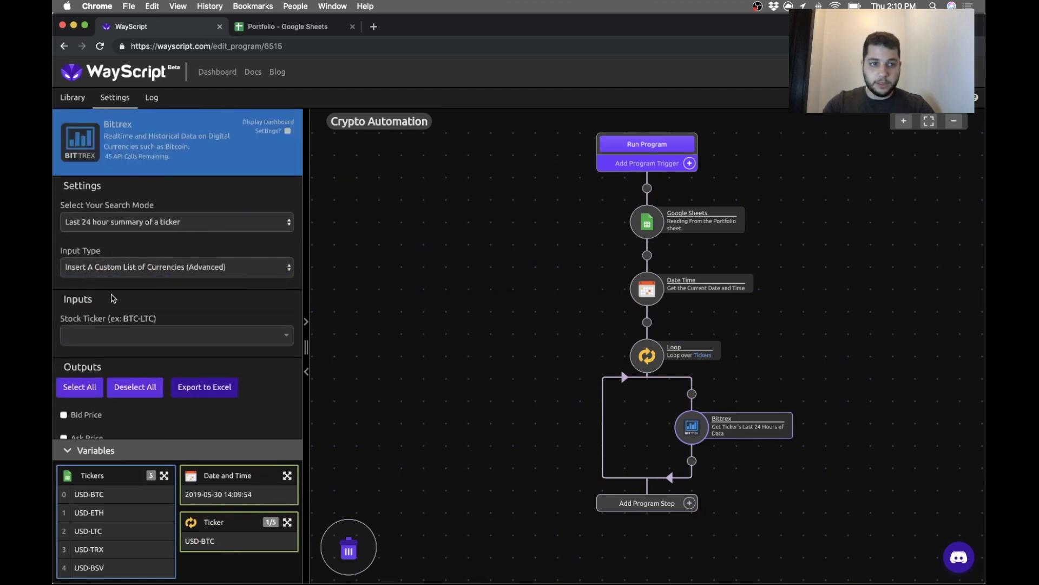
scroll(158, 303, "down", 1)
left_click(158, 292)
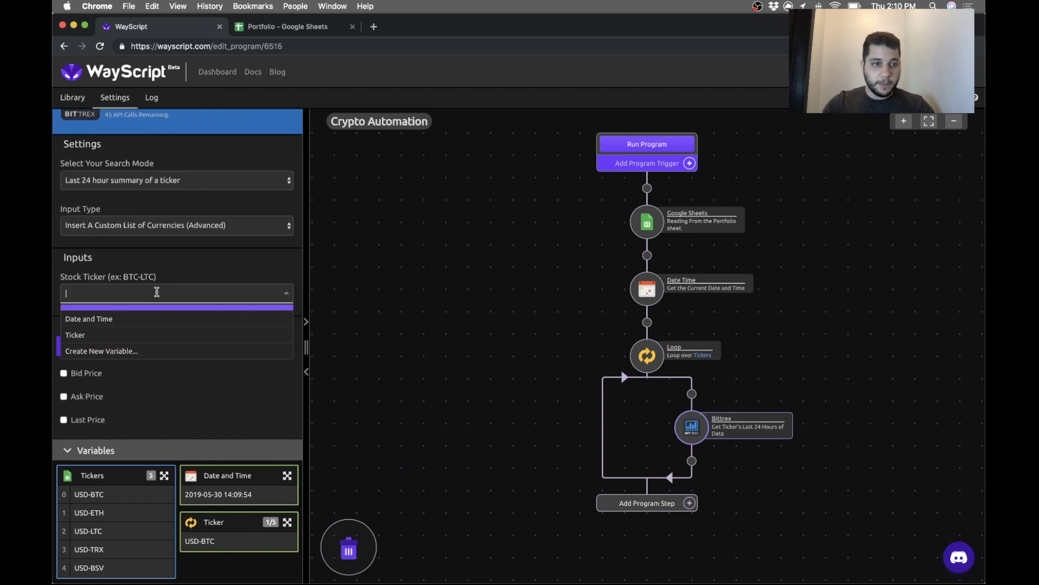
left_click(76, 335)
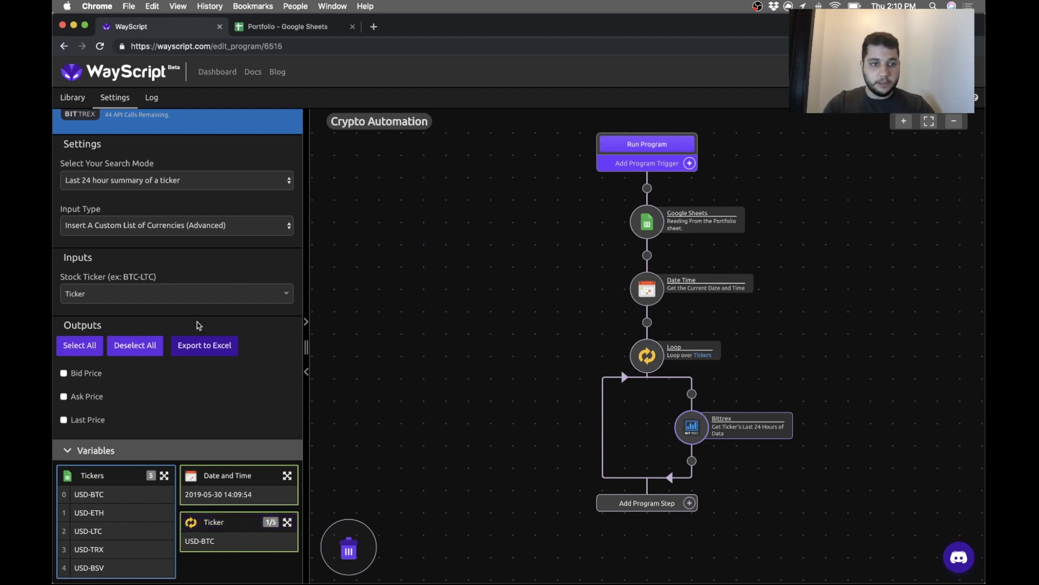
scroll(157, 339, "down", 2)
scroll(157, 340, "down", 3)
scroll(156, 340, "down", 1)
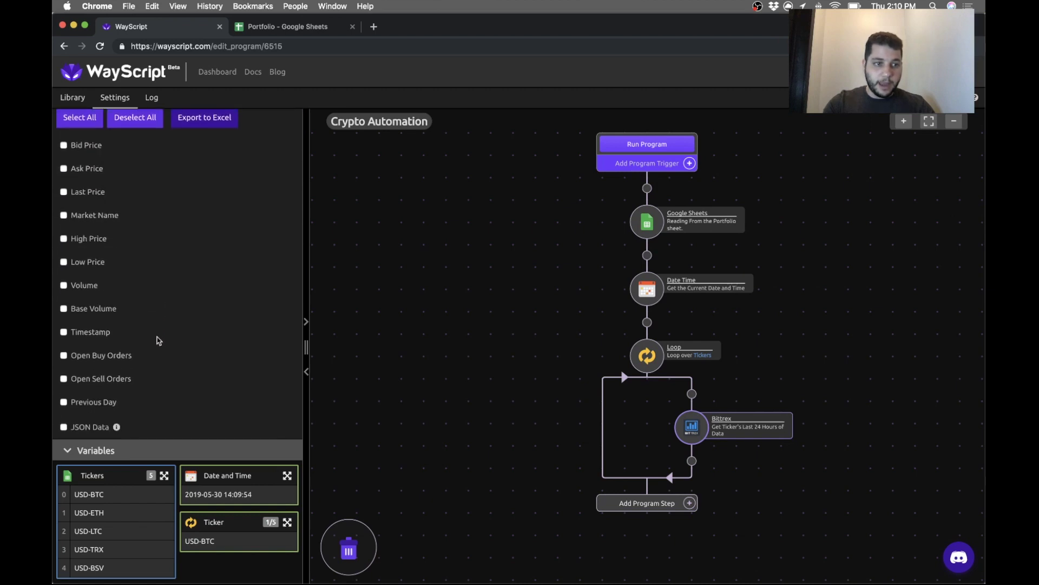
scroll(156, 339, "up", 1)
scroll(156, 340, "up", 5)
scroll(157, 339, "up", 3)
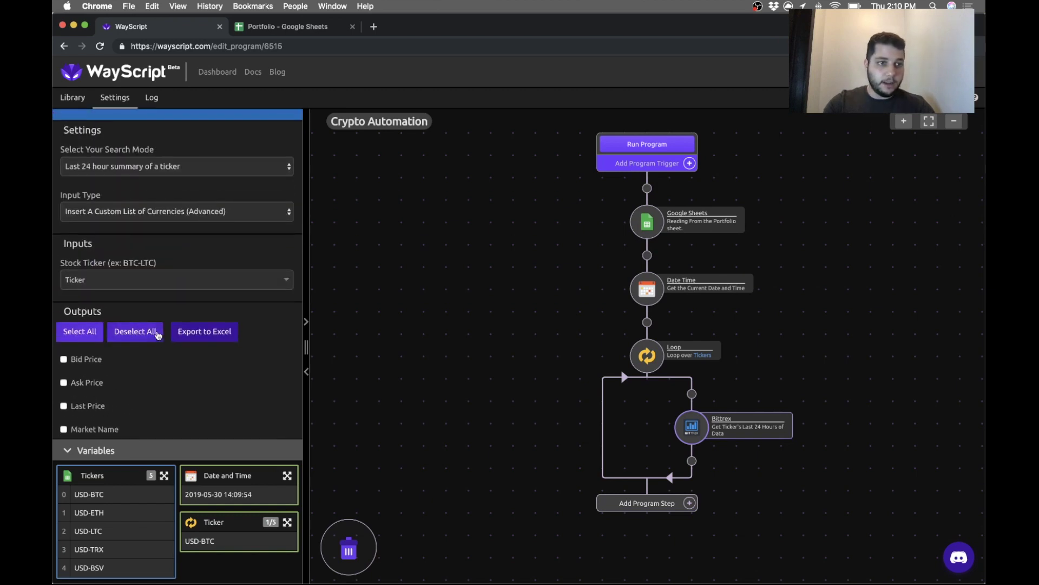
Leave search mode unchanged and output Bid Price, Ask Price, Last Price and Volume.
left_click(175, 168)
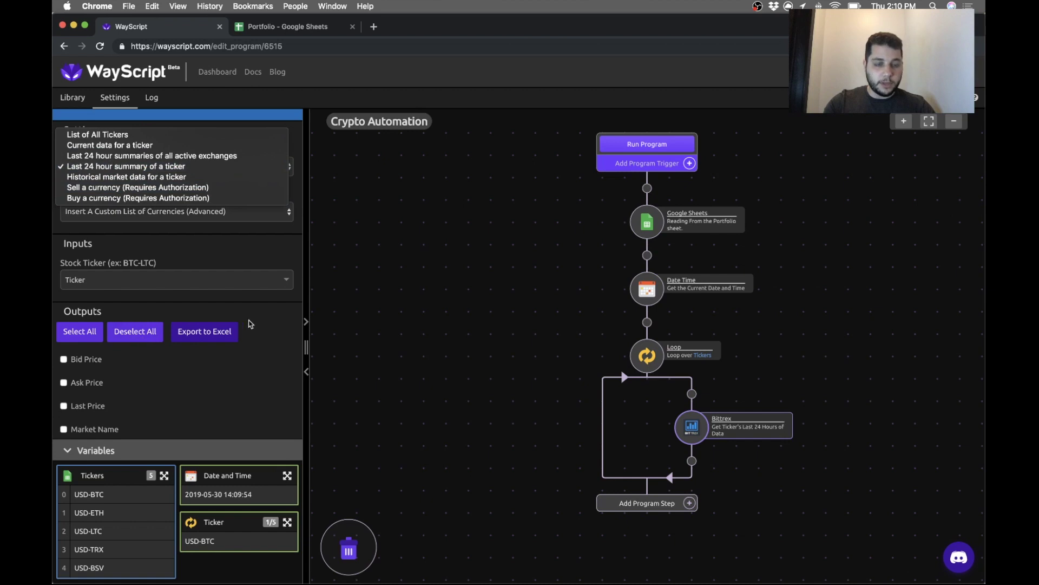
left_click(268, 324)
scroll(172, 265, "down", 3)
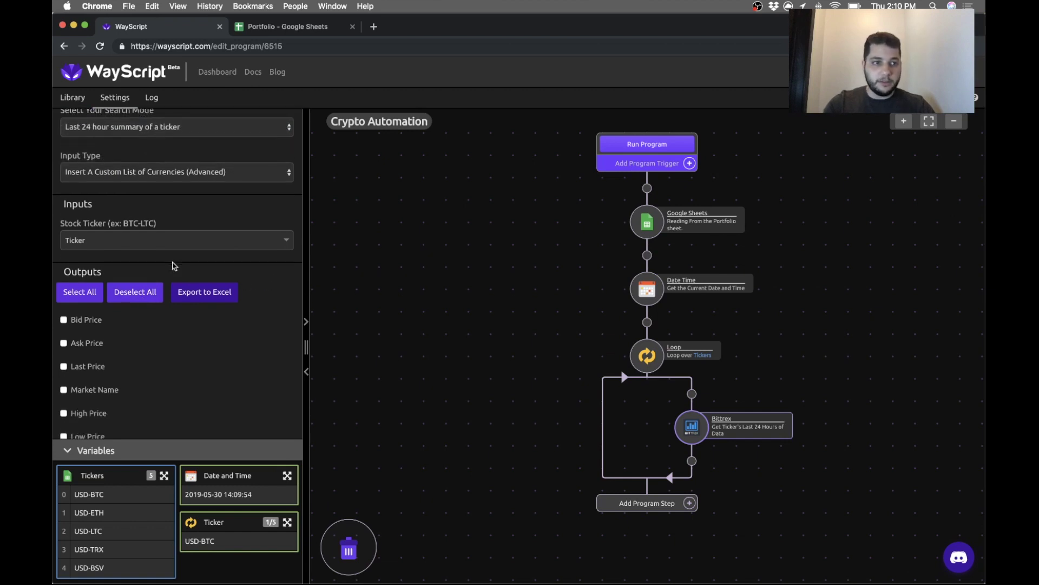
scroll(172, 265, "down", 2)
scroll(146, 317, "down", 3)
scroll(143, 338, "down", 2)
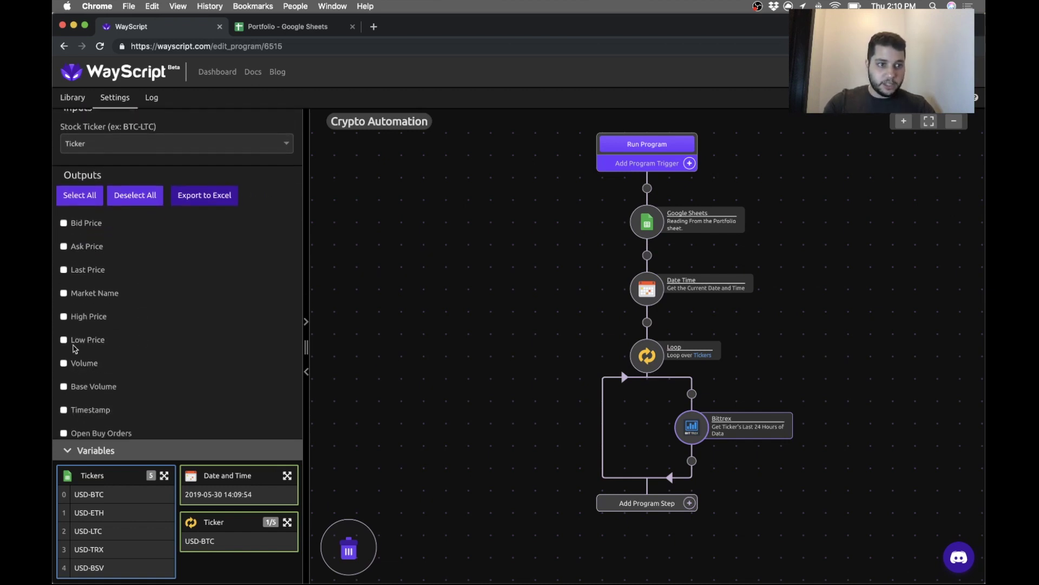
left_click(63, 223)
left_click(64, 258)
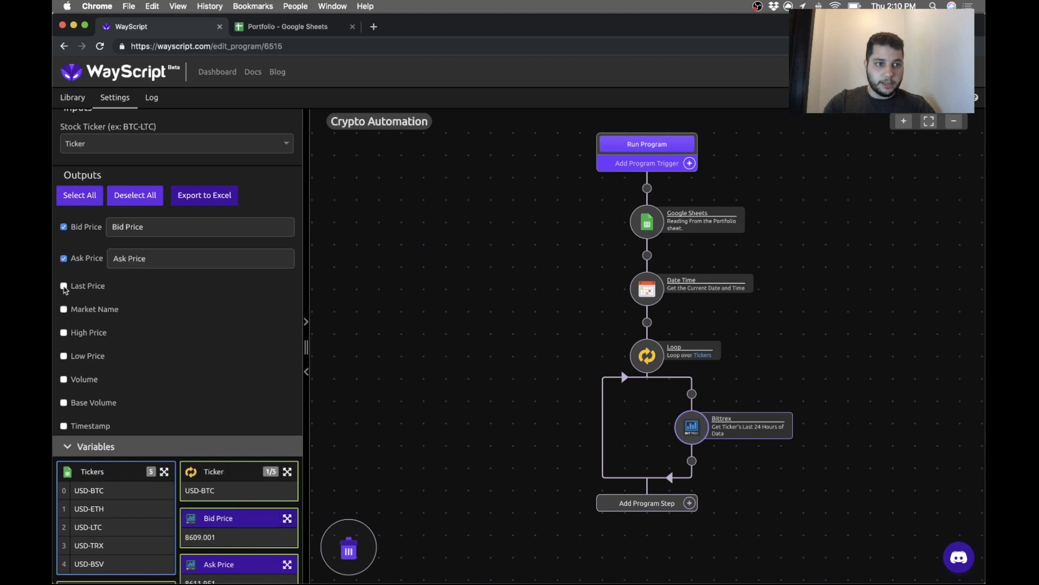
left_click(64, 286)
scroll(99, 348, "down", 2)
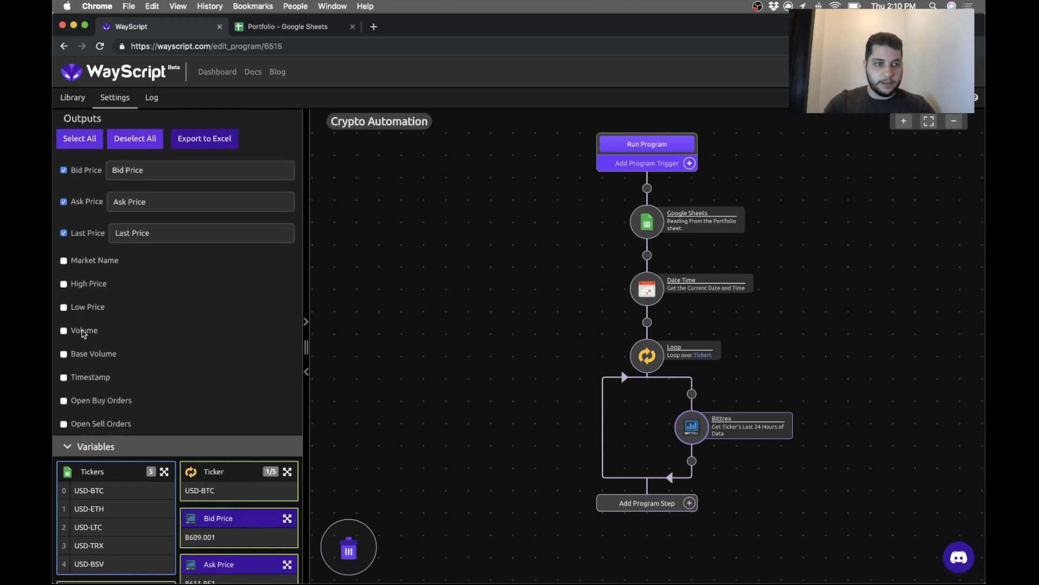
left_click(64, 330)
scroll(89, 325, "up", 2)
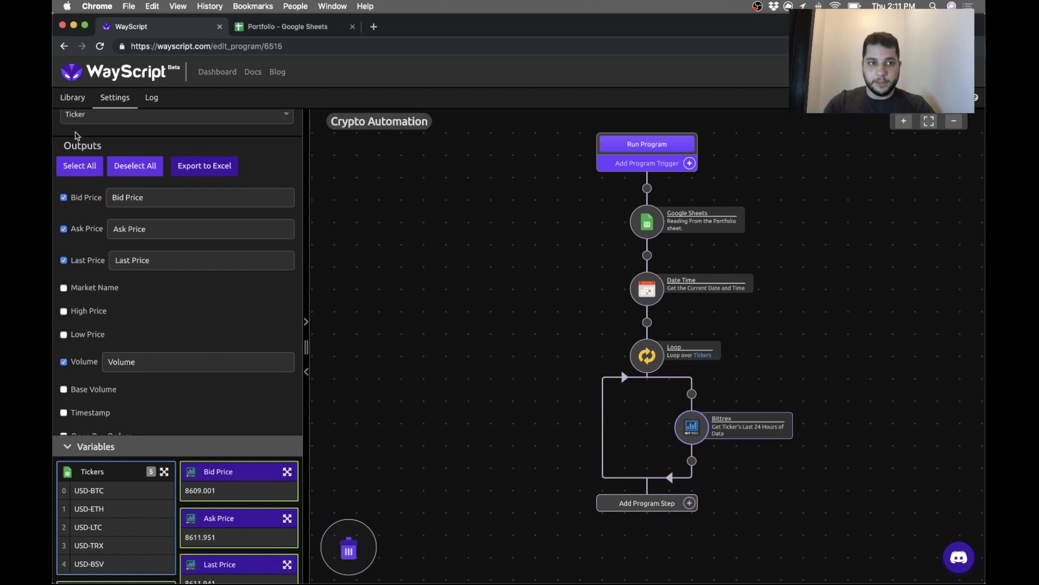
left_click(72, 98)
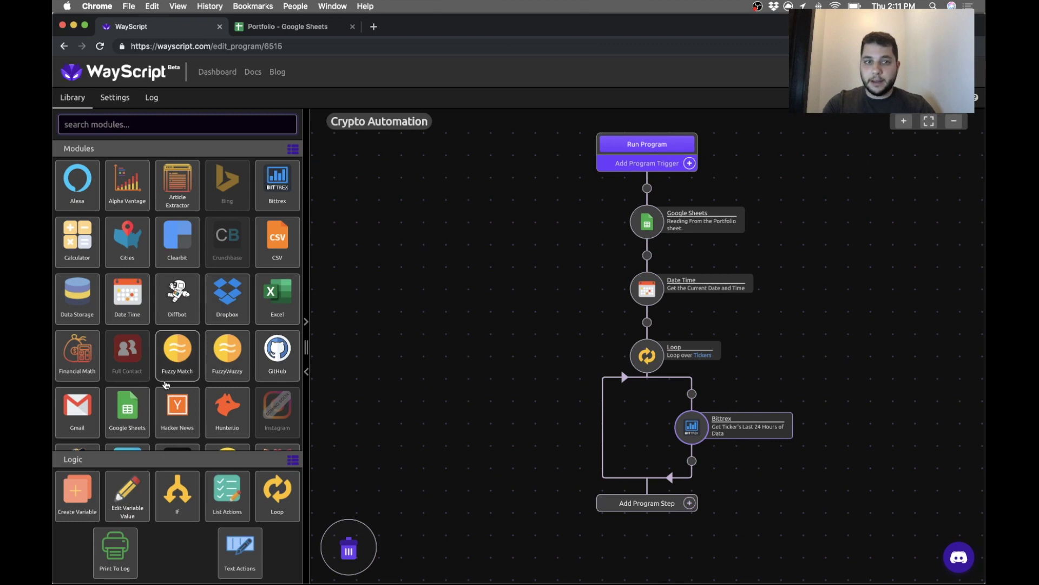
Add a Google Sheets step after Bittrex writing to Portfolio in Replace File mode.
left_click_drag(127, 411, 706, 468)
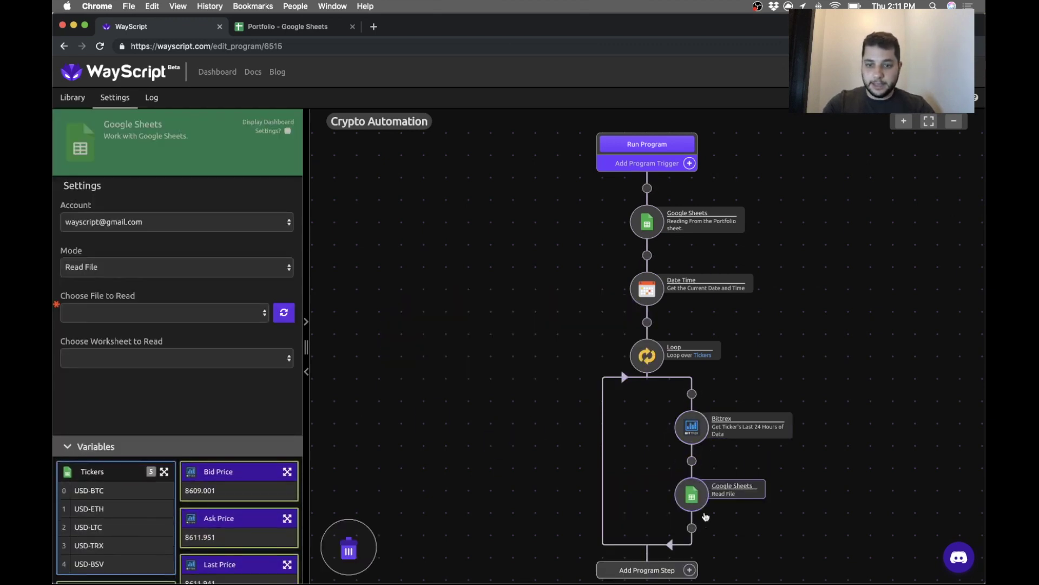
left_click(151, 267)
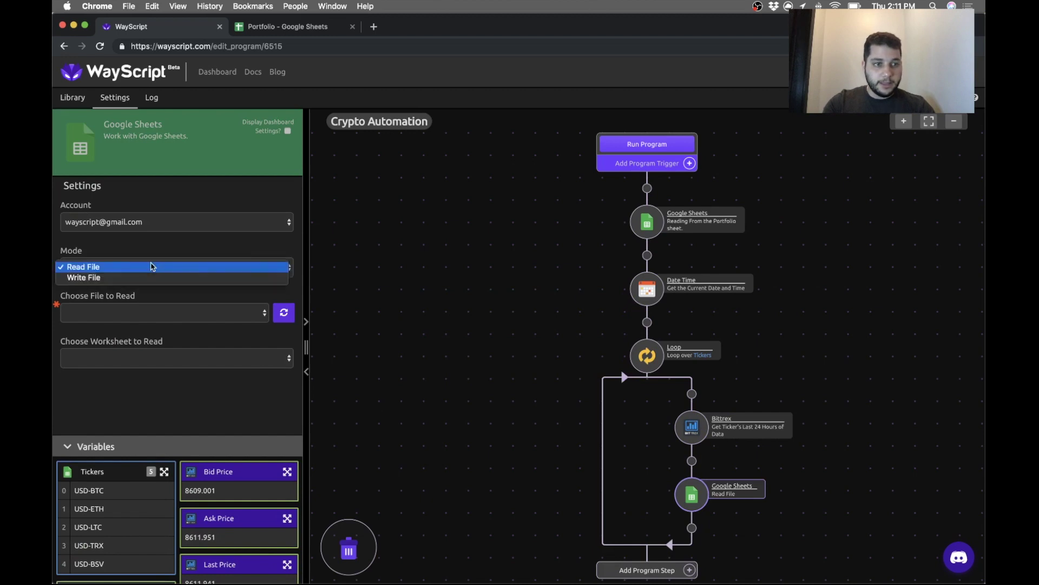
left_click(105, 277)
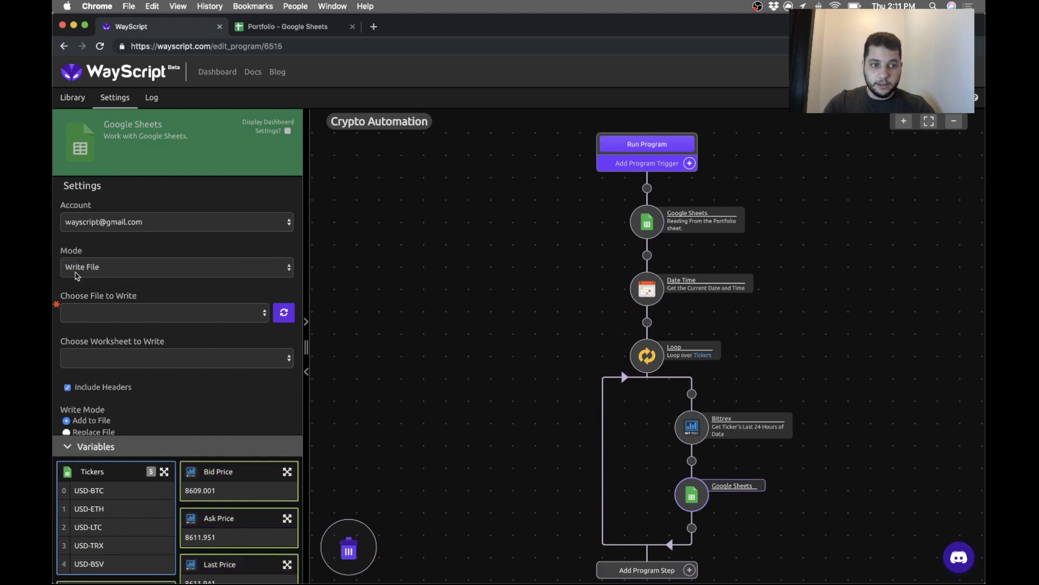
left_click(112, 310)
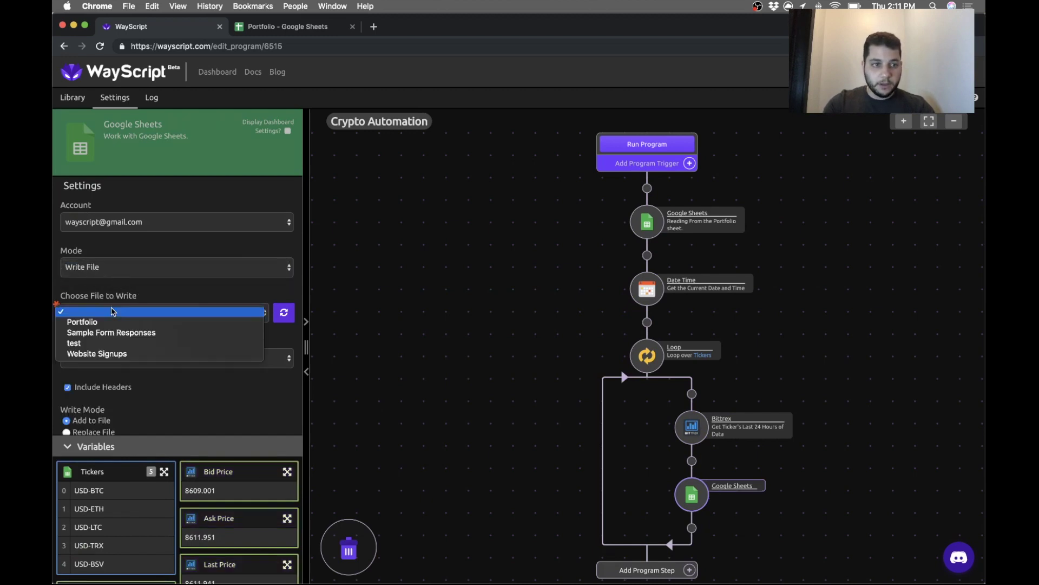
left_click(81, 323)
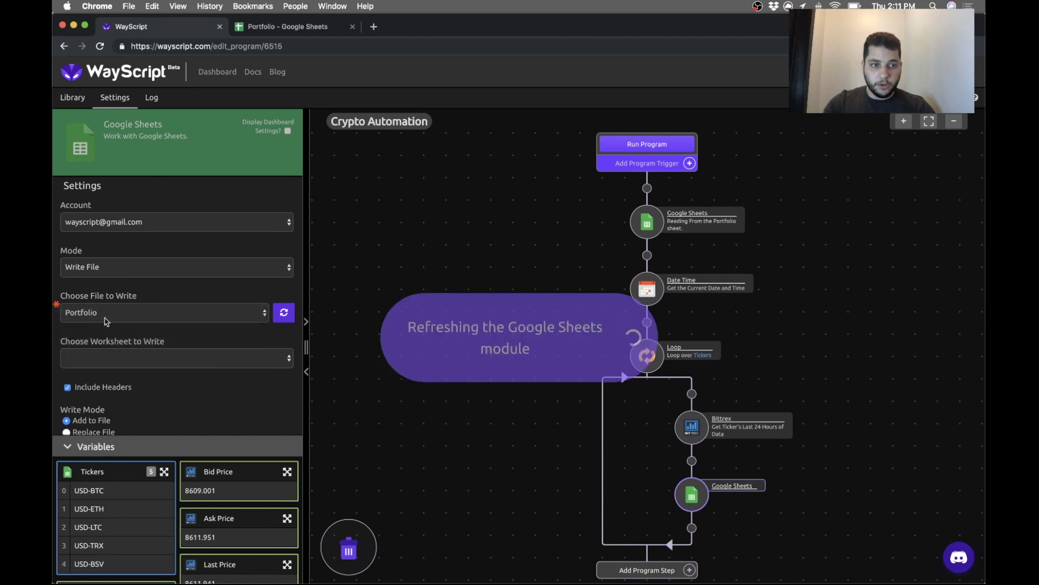
scroll(98, 325, "down", 3)
scroll(98, 325, "down", 2)
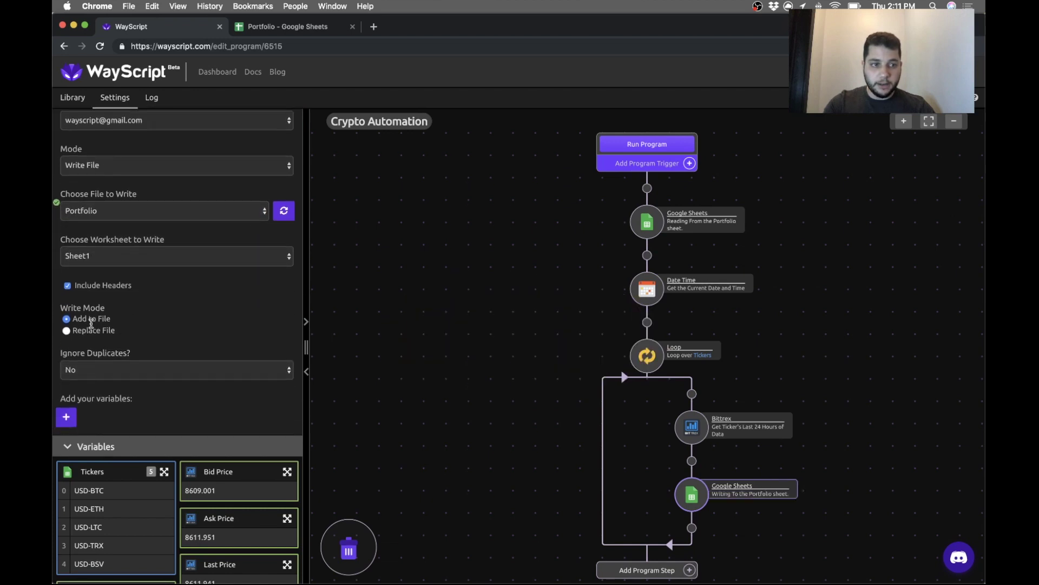
left_click(67, 330)
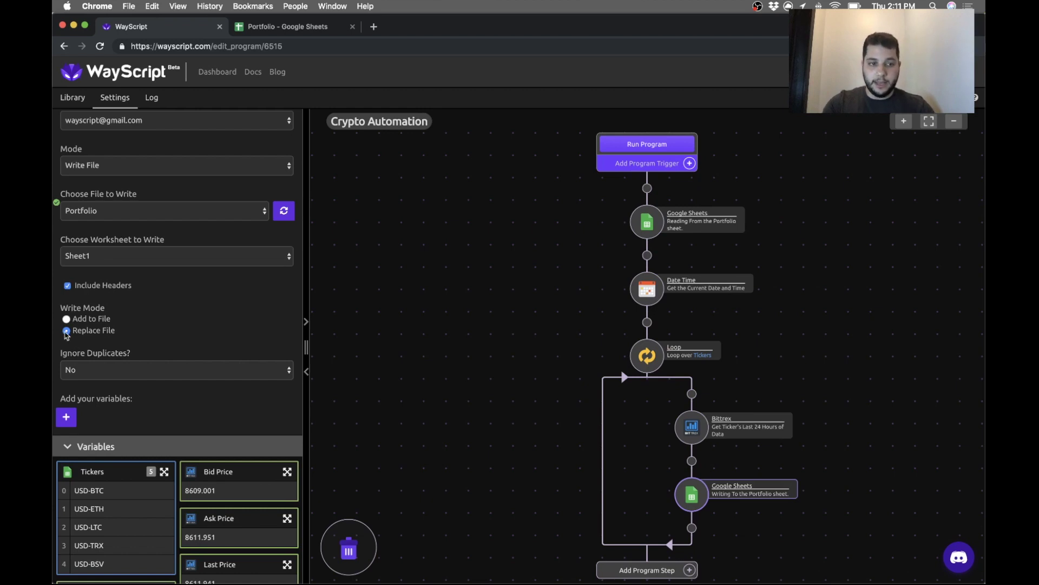
scroll(150, 341, "down", 2)
scroll(118, 362, "down", 1)
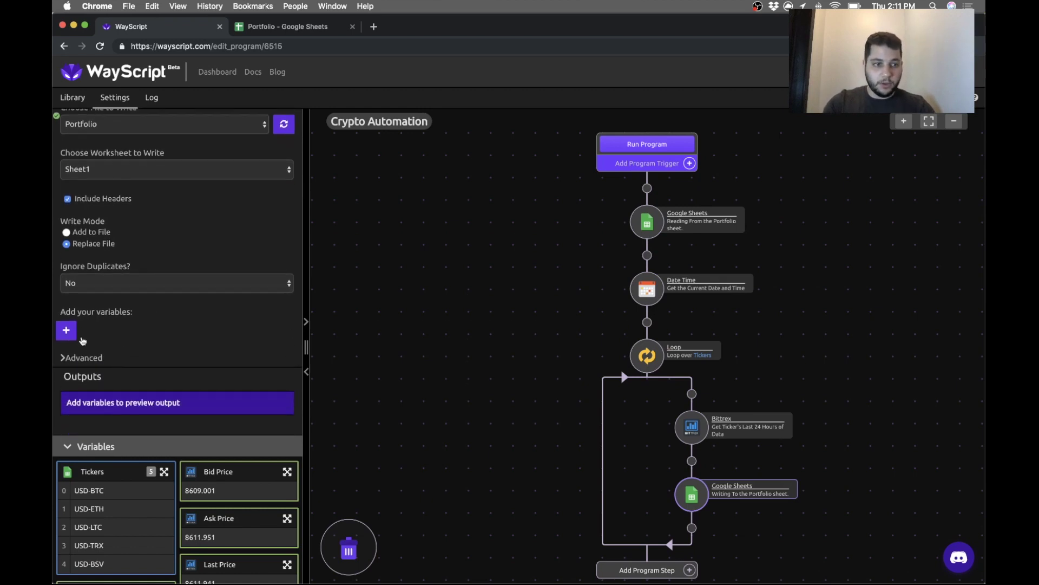
left_click_drag(308, 346, 614, 349)
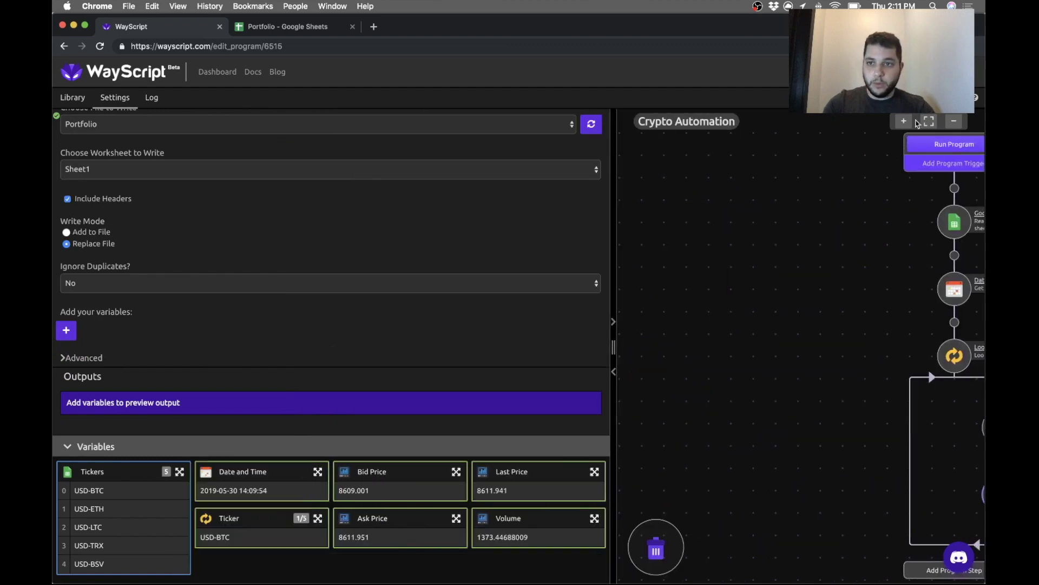
Add four variable columns, setting the first two to Ticker and Date and Time.
left_click(929, 121)
left_click(65, 330)
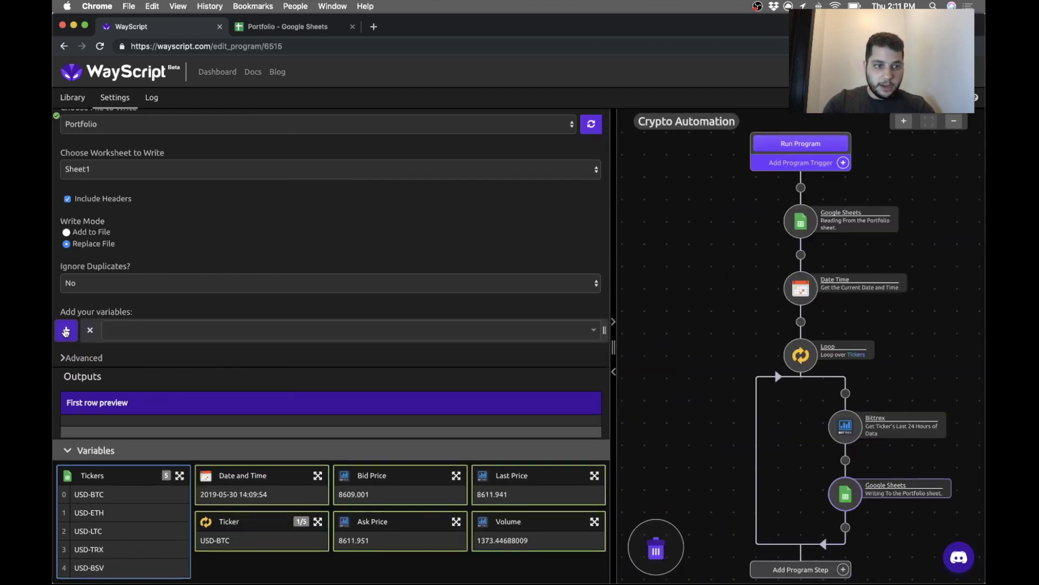
left_click(66, 330)
left_click(66, 330)
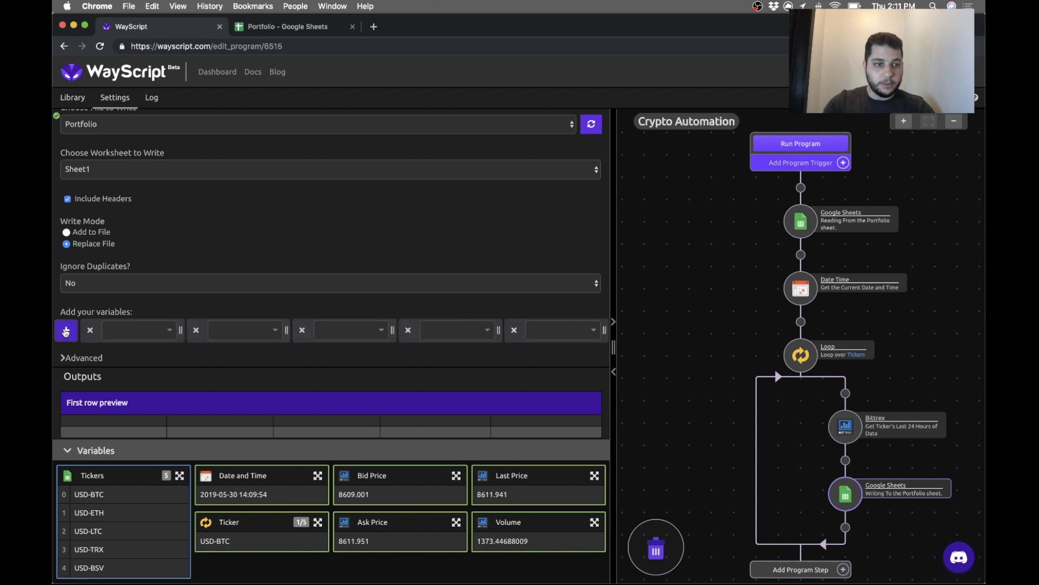
left_click(66, 330)
left_click(126, 330)
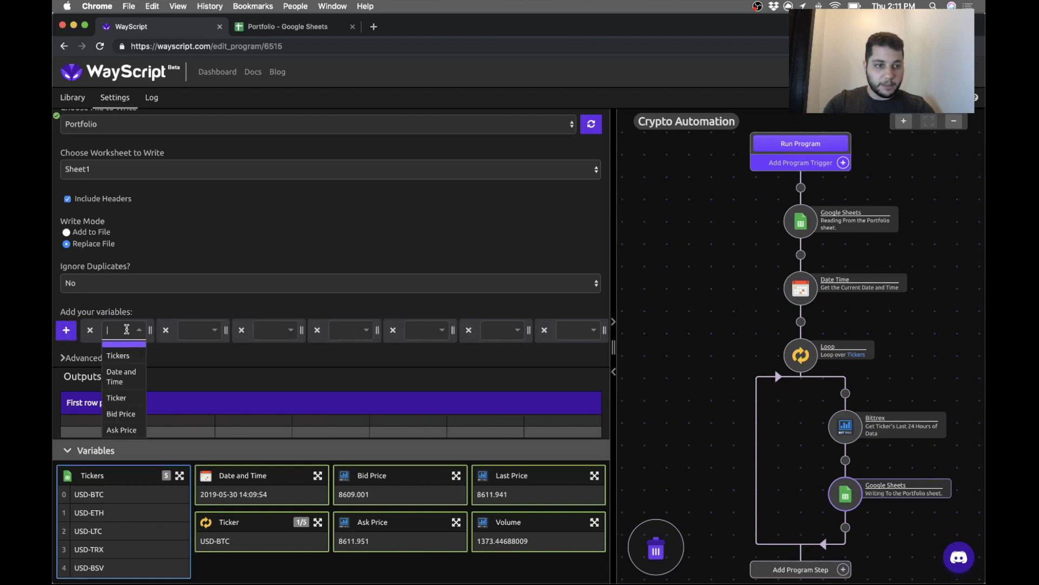
left_click(116, 397)
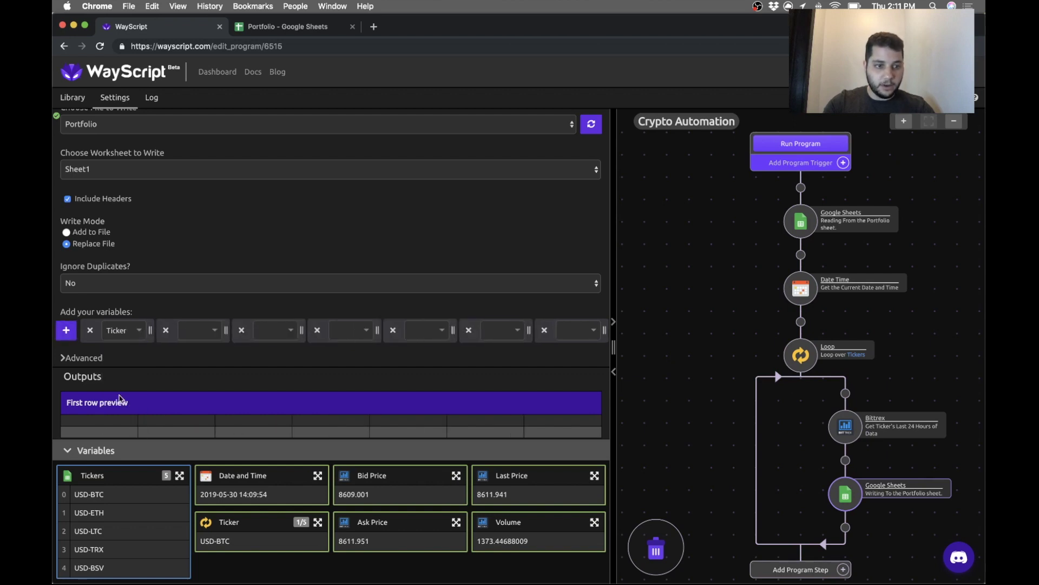
left_click(193, 331)
left_click(195, 379)
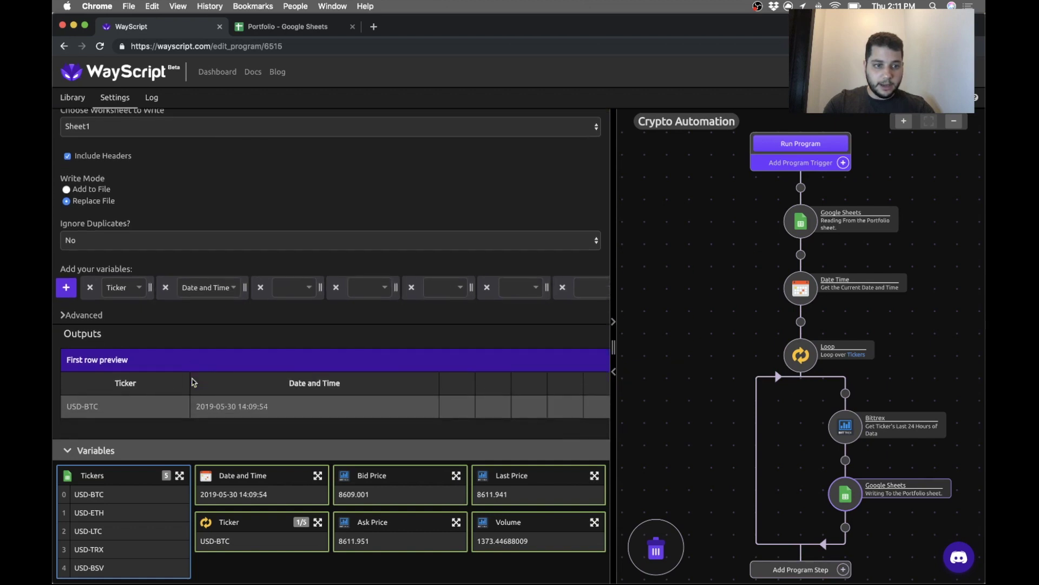
Set the remaining columns to Bid Price, Ask Price, Last Price and Volume, removing the empty slot.
left_click(301, 287)
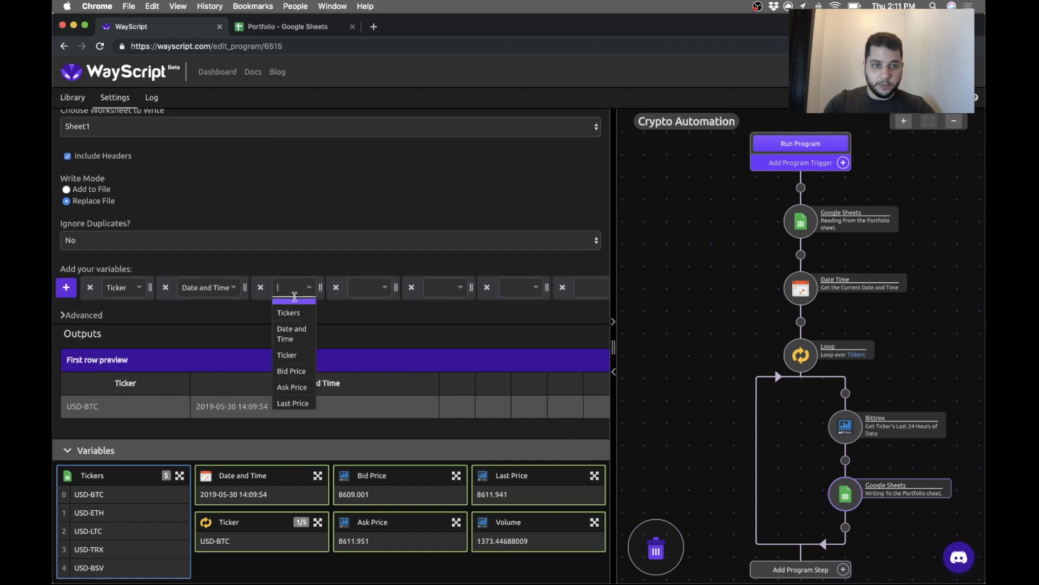
left_click(291, 370)
left_click(374, 287)
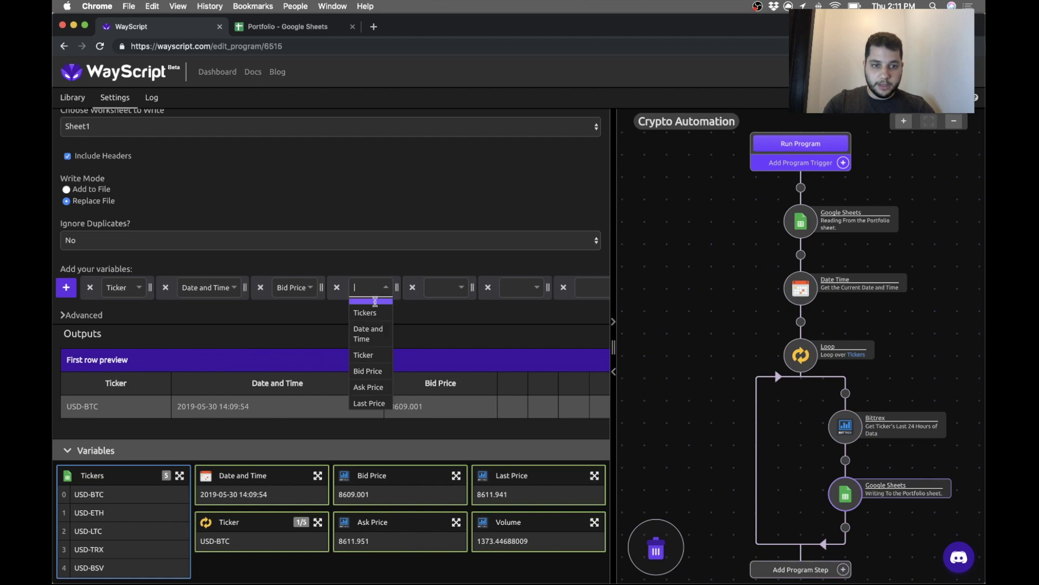
left_click(368, 387)
left_click(445, 287)
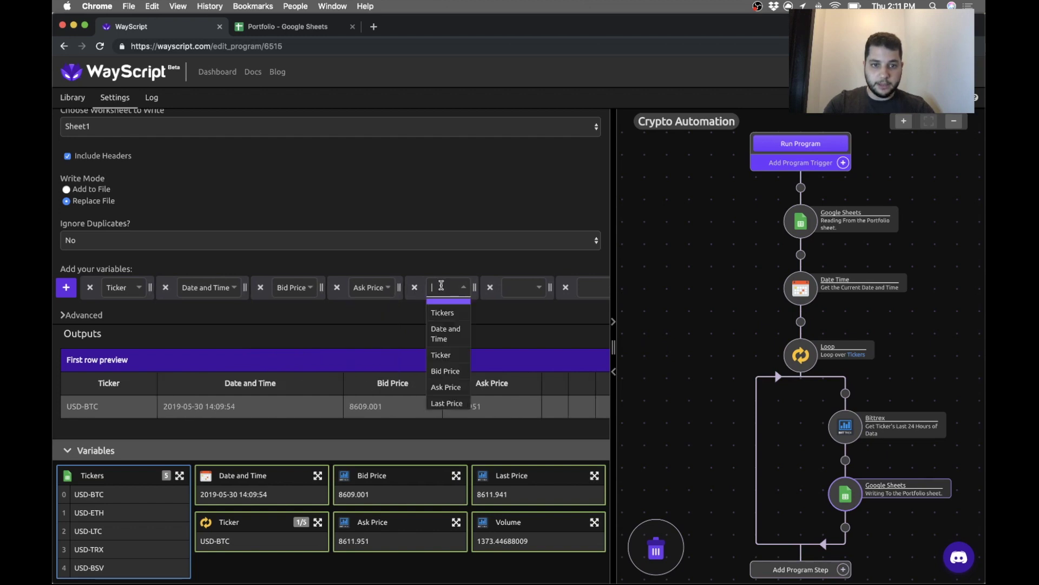
left_click(447, 403)
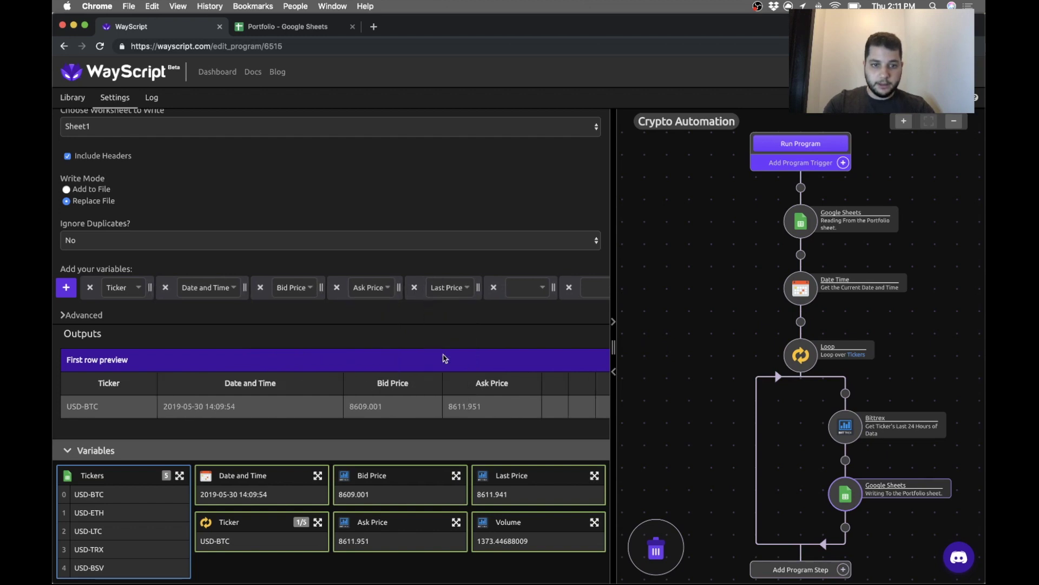
left_click(523, 287)
left_click(522, 403)
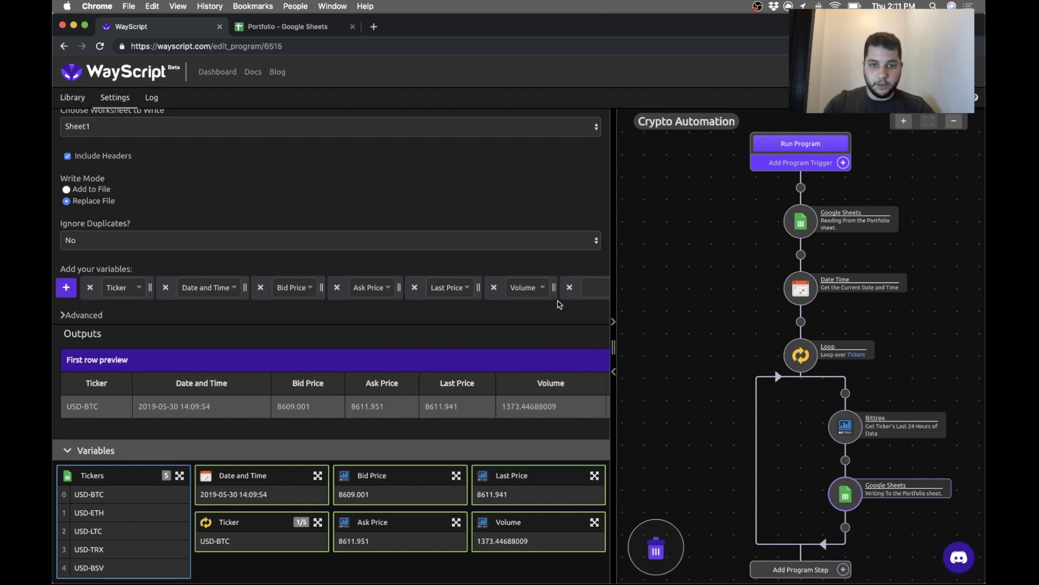
left_click(570, 288)
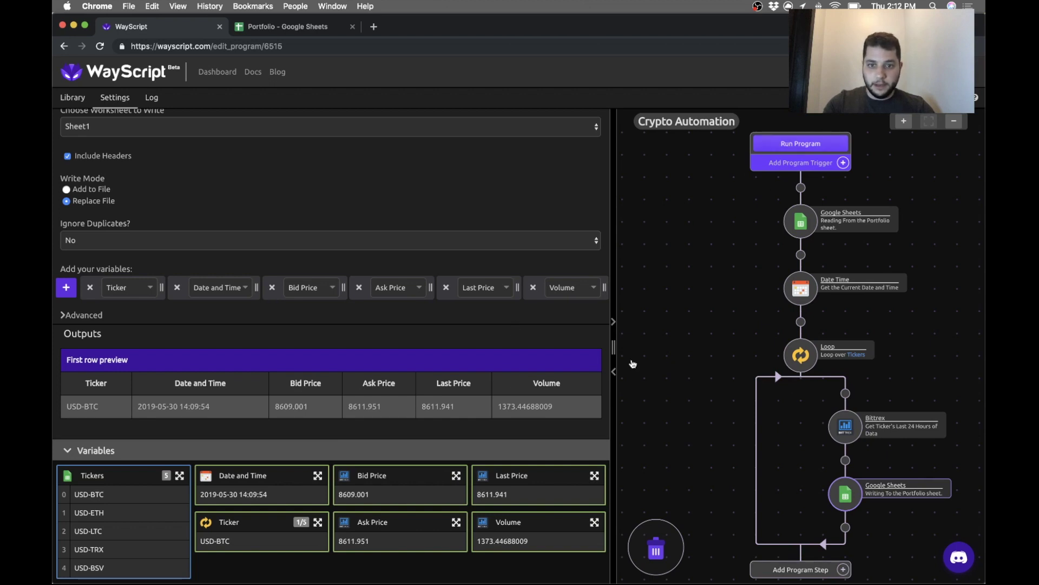
Run the Crypto Automation program and check the results in the Portfolio spreadsheet.
left_click_drag(615, 346, 442, 332)
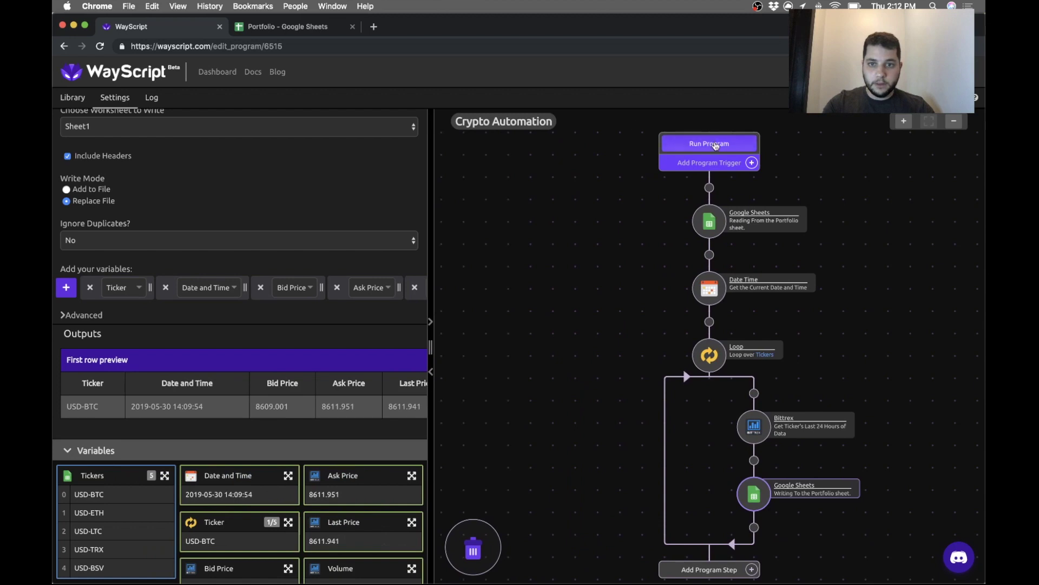
left_click(713, 146)
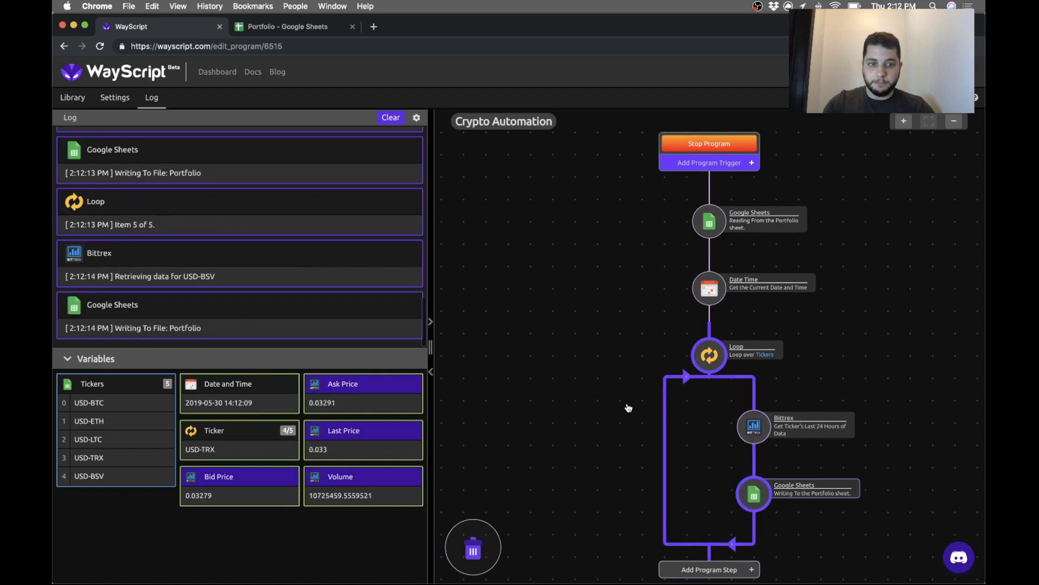
left_click(288, 26)
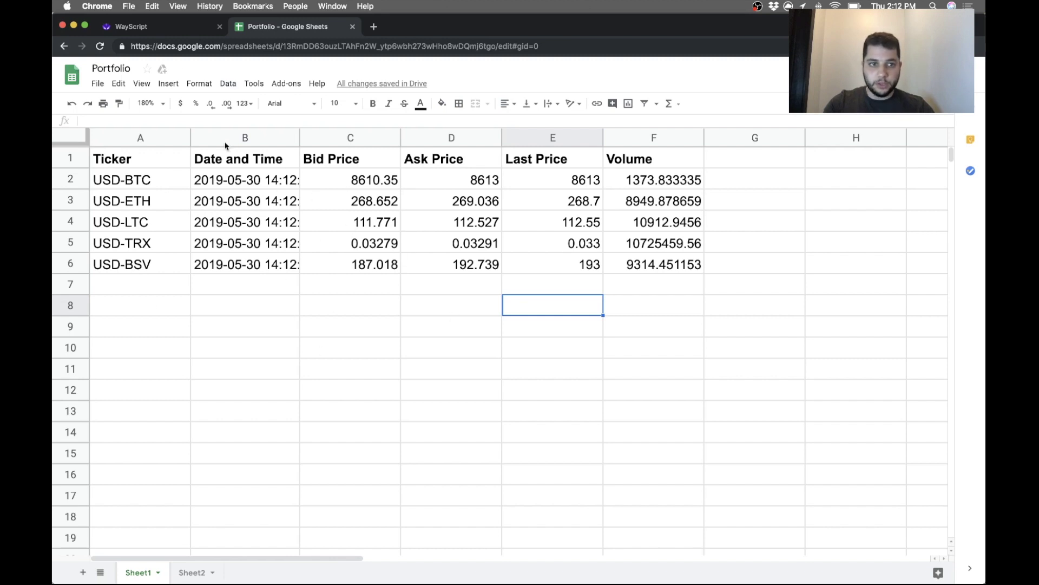
Switch back to the WayScript editor tab.
left_click(155, 26)
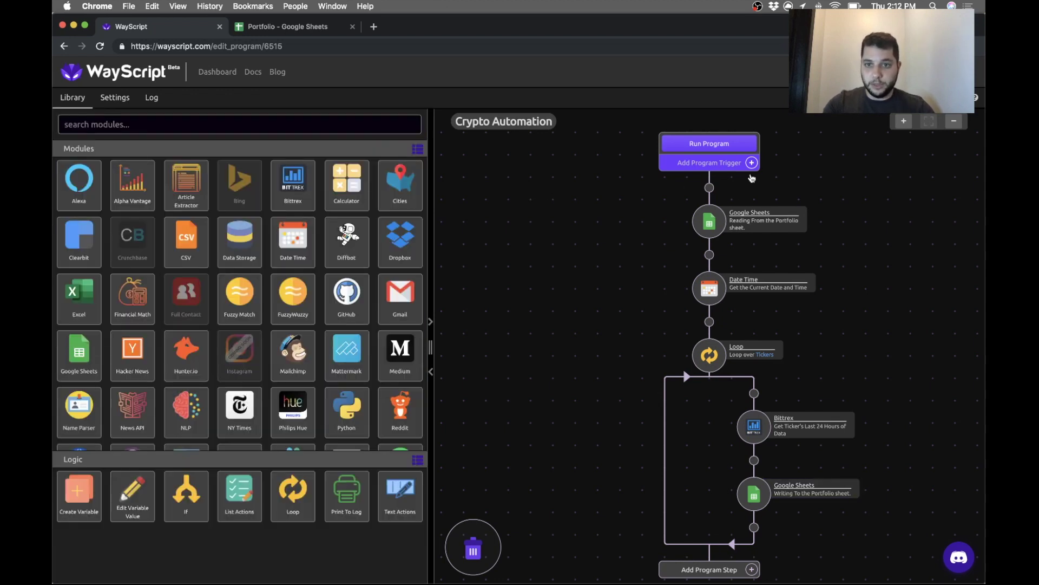
Add an activated daily Time Trigger at 2:00pm, then check the Portfolio spreadsheet.
left_click(752, 163)
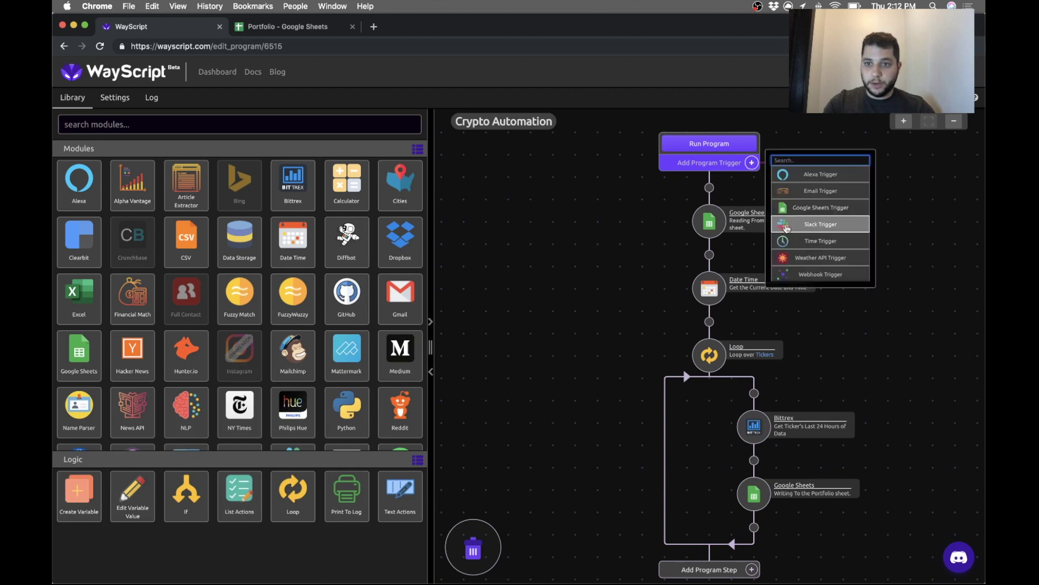
left_click(791, 242)
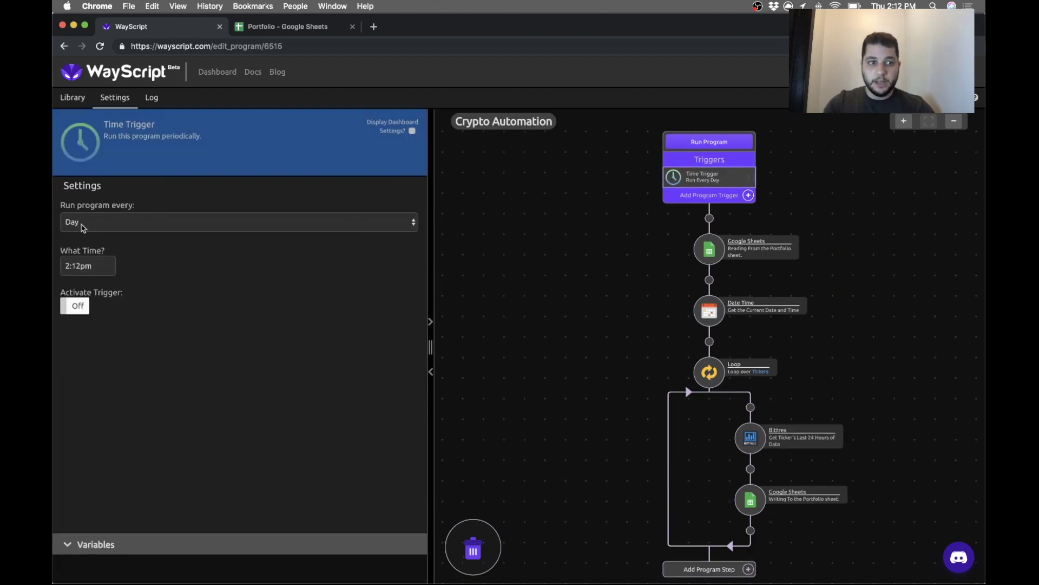
left_click(69, 267)
scroll(76, 314, "down", 2)
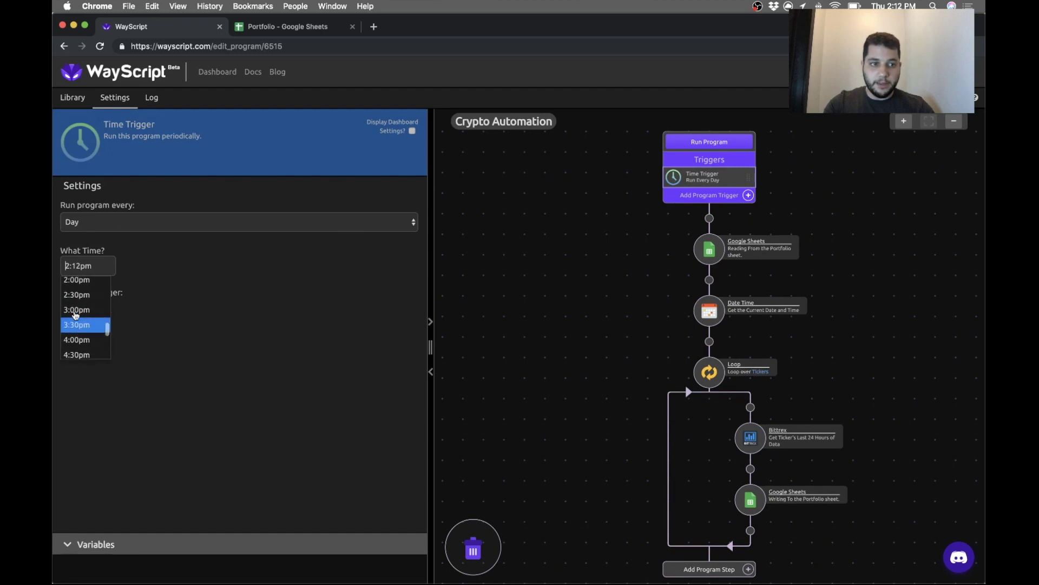
scroll(75, 315, "up", 1)
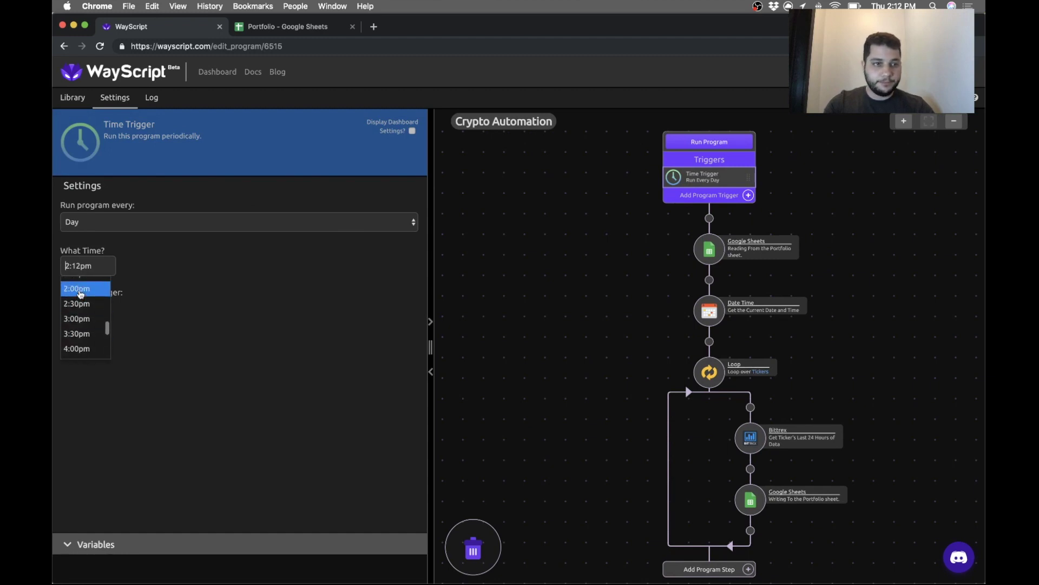
left_click(79, 289)
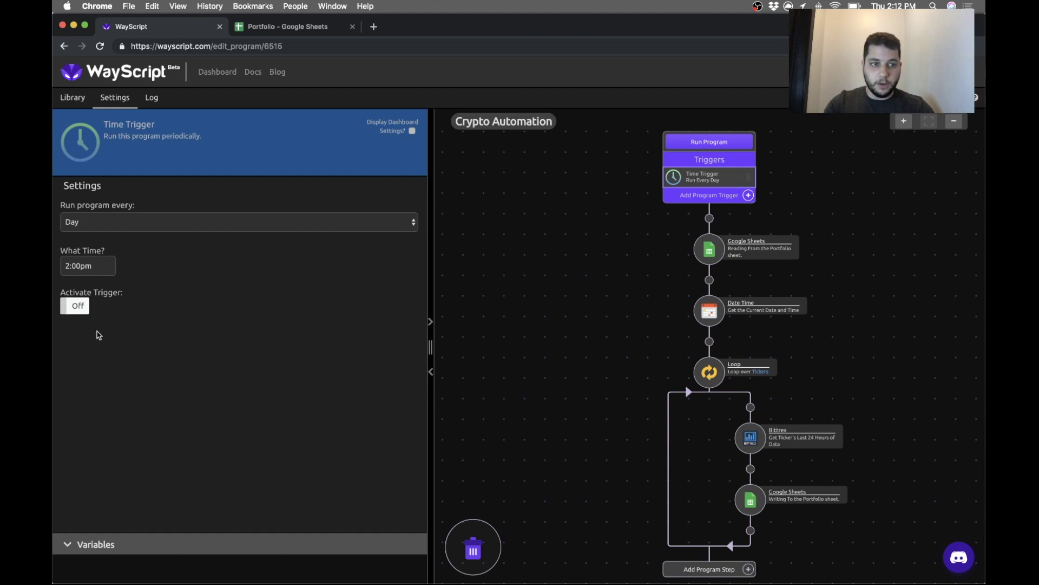
left_click(75, 305)
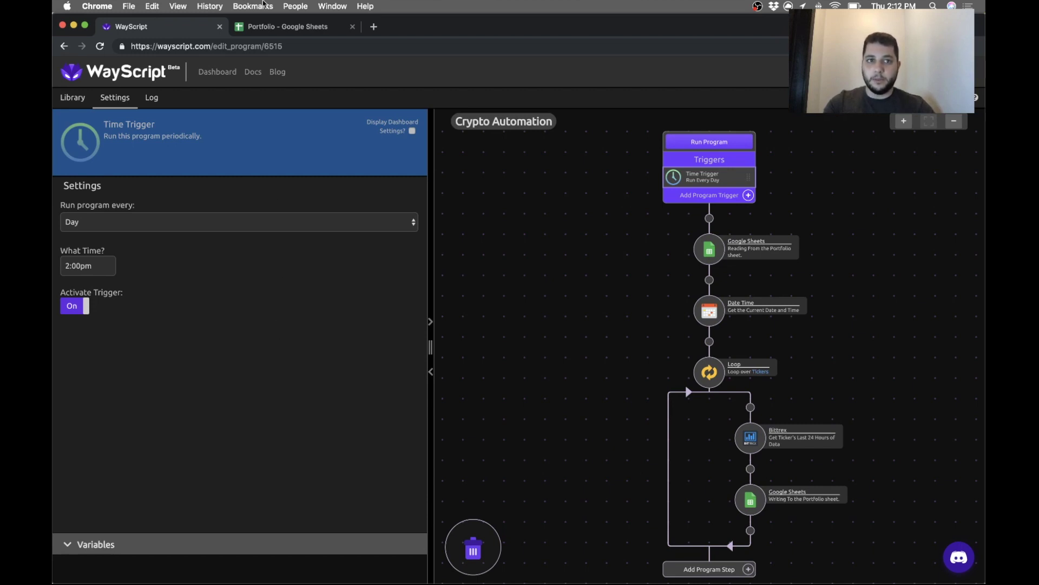
left_click(288, 26)
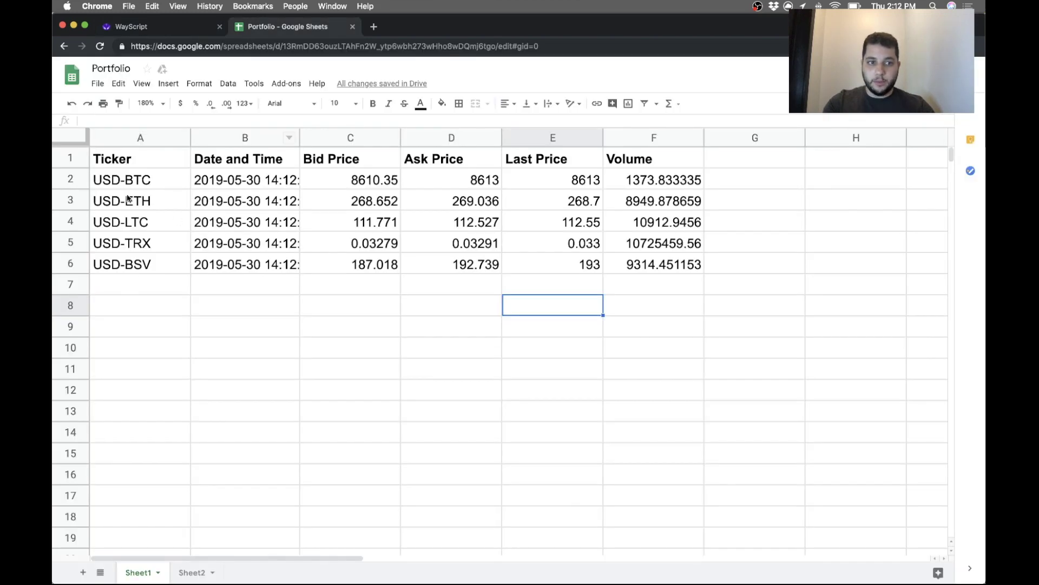
Go back to the WayScript Crypto Automation editor from the Portfolio sheet.
left_click(131, 26)
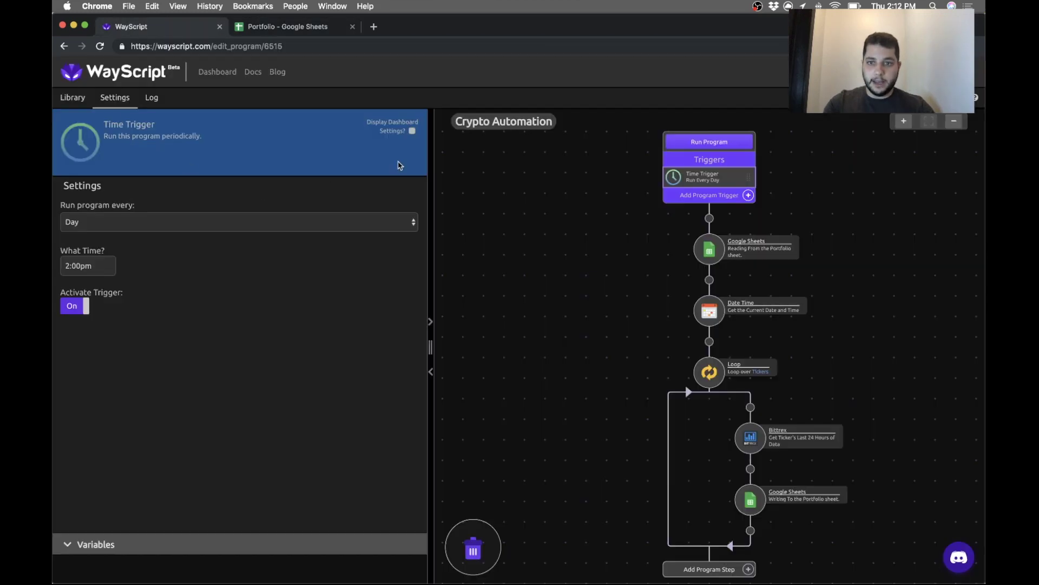